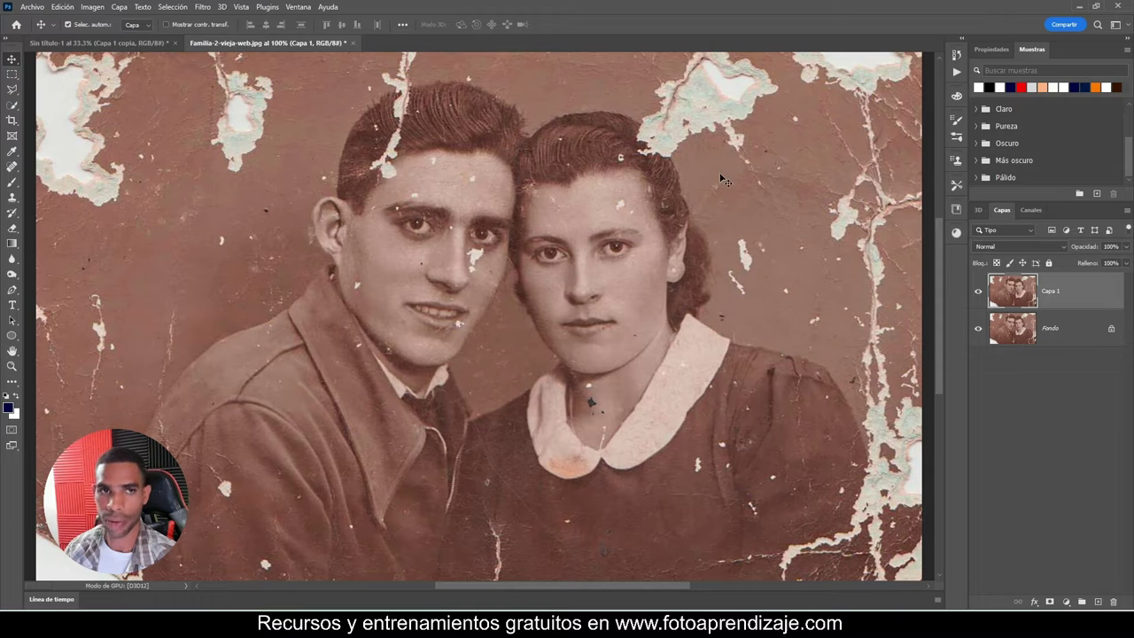
Step: Open Neural Filters from the Filter menu on the old couple portrait
left_click(200, 8)
left_click(232, 56)
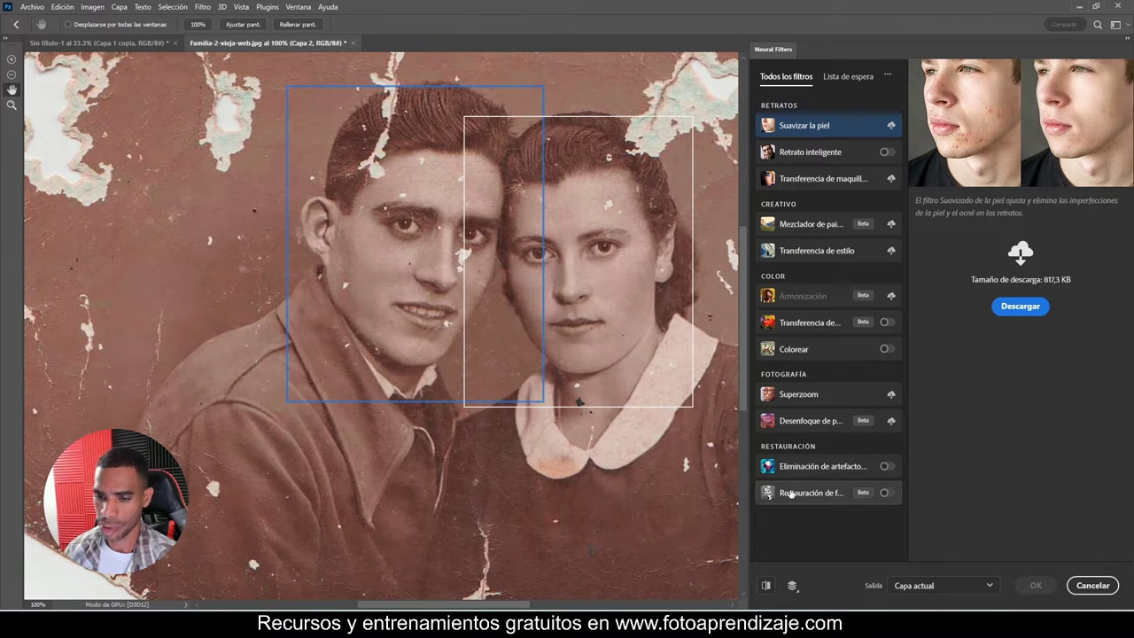
Step: Select the Restauración de fotos filter under Restauración to show its settings
left_click(841, 501)
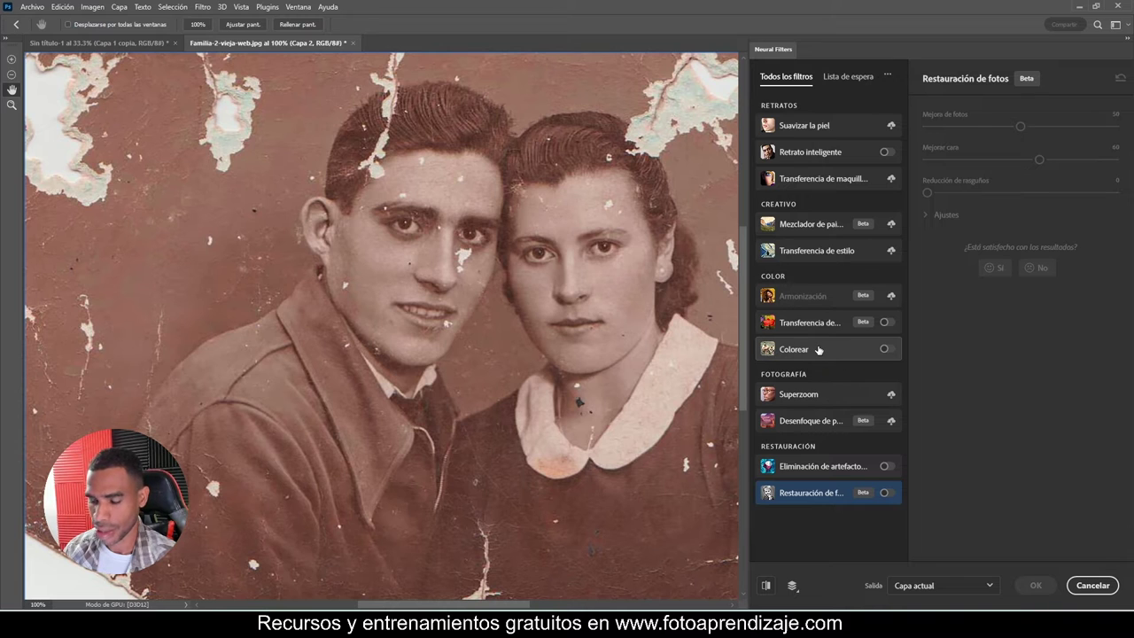
Step: Enable Restauración de fotos and toggle the preview to compare restored and original faces
left_click(885, 493)
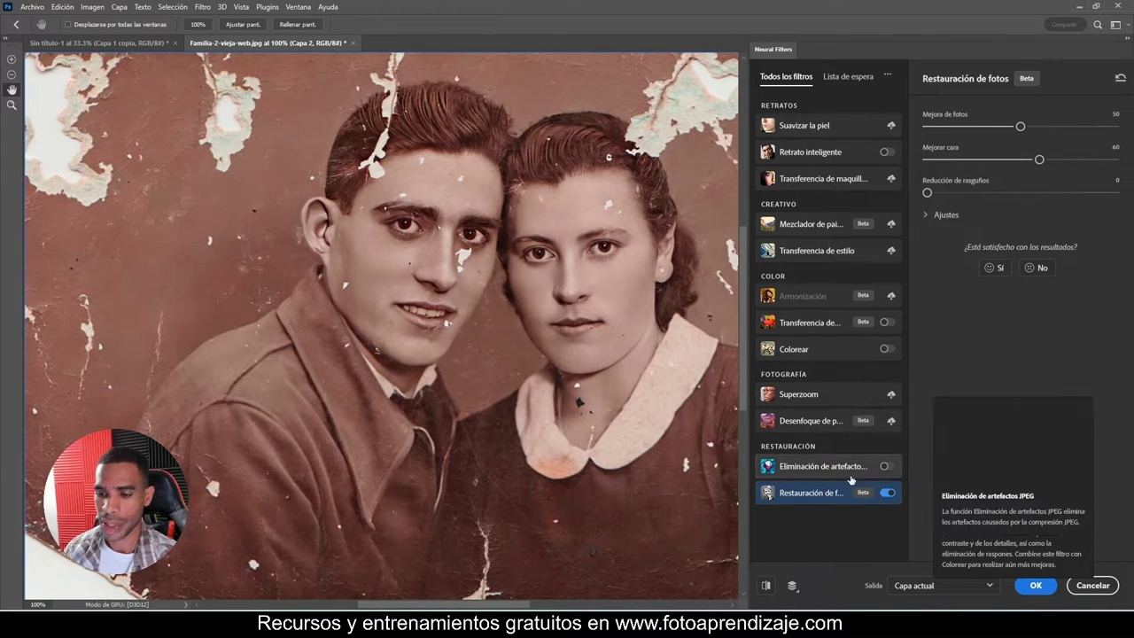
left_click(766, 586)
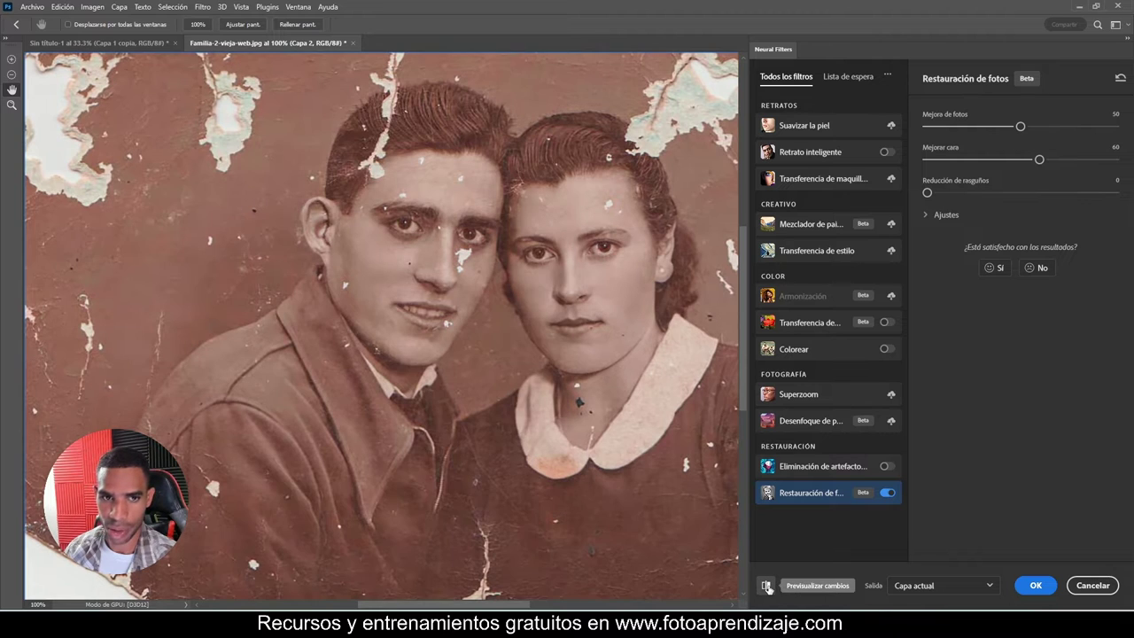
left_click(766, 586)
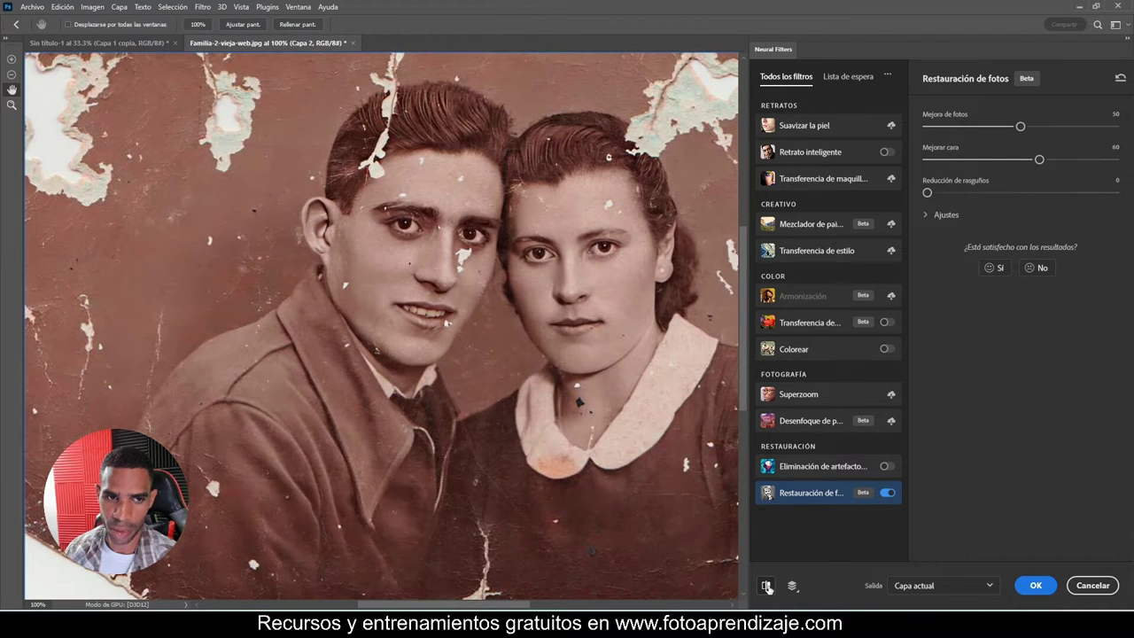
left_click(765, 585)
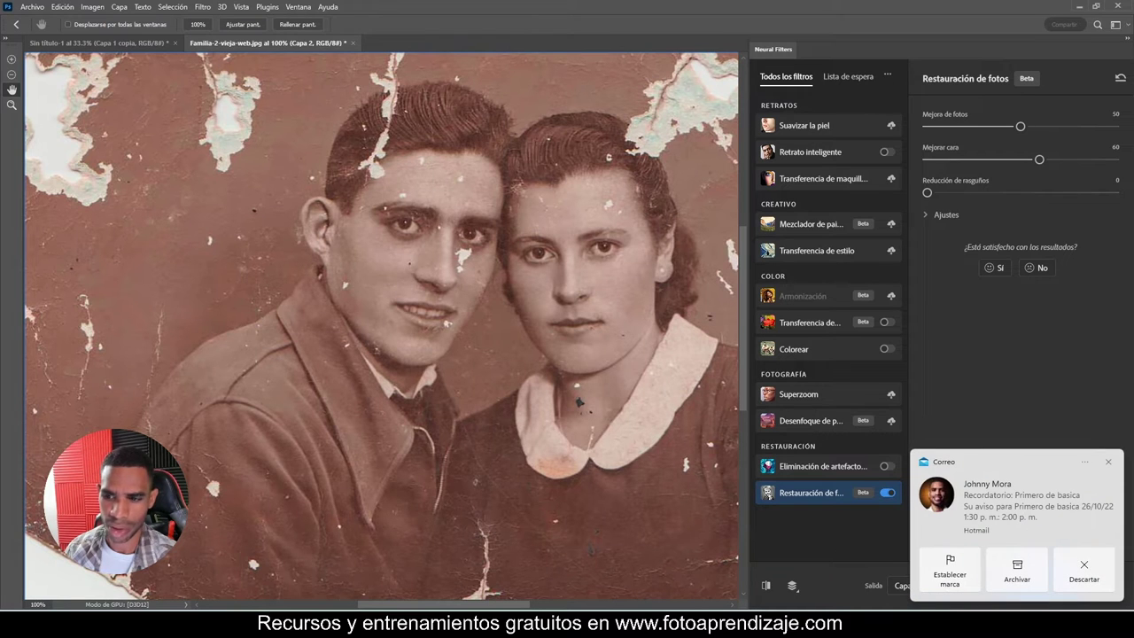
left_click(1096, 571)
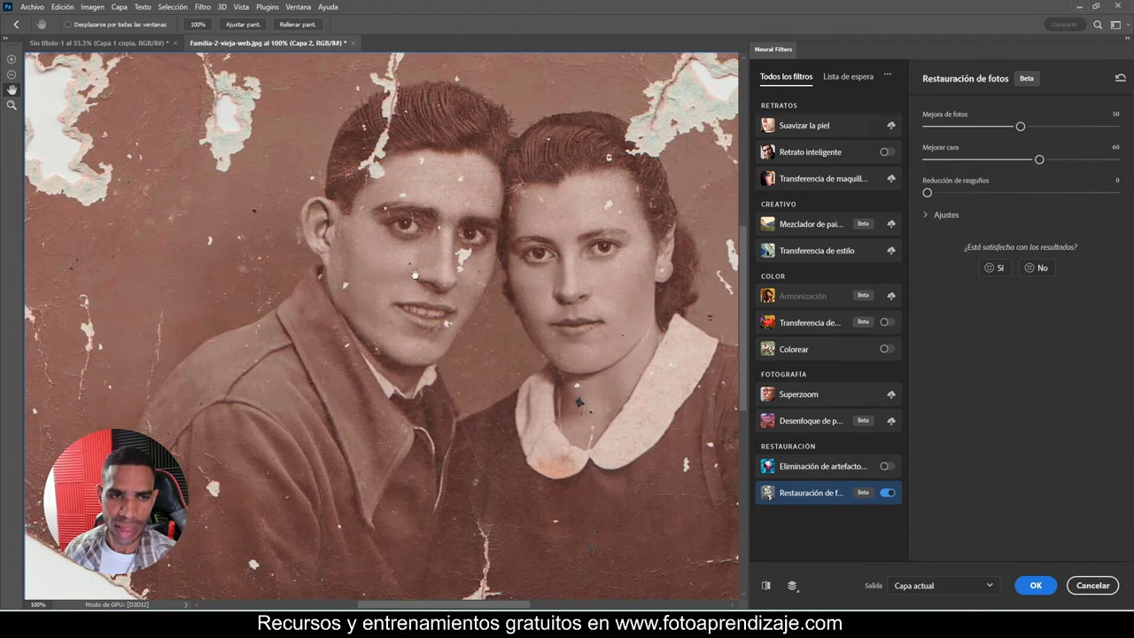
left_click(766, 586)
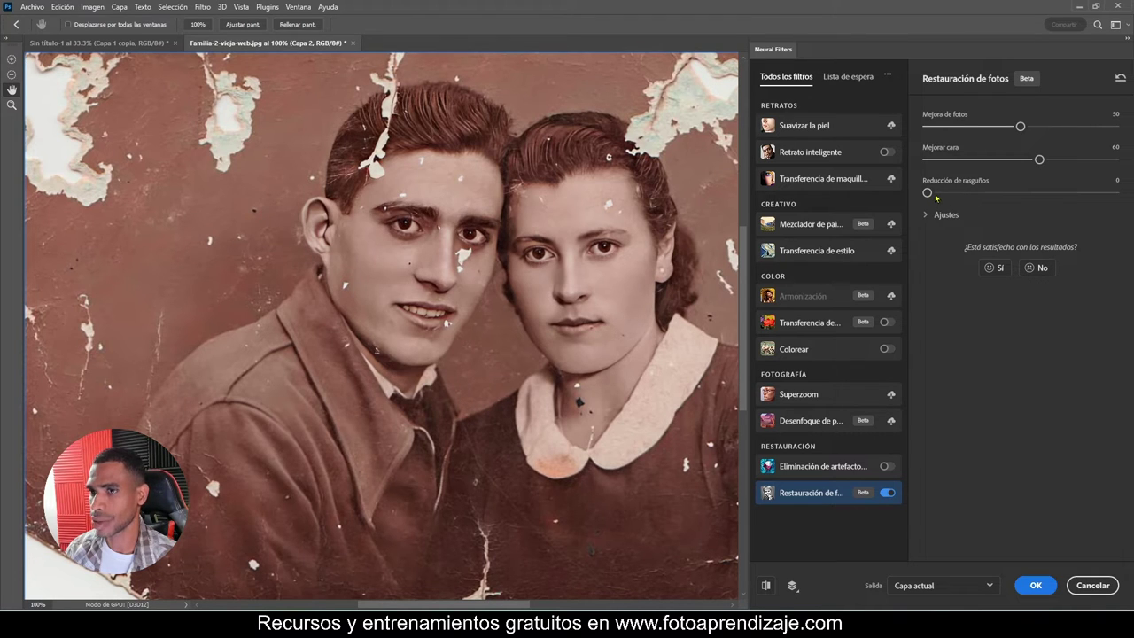
Step: Set Reducción de rasguños to 50 and compare before and after with the preview toggle
left_click_drag(928, 193, 1023, 203)
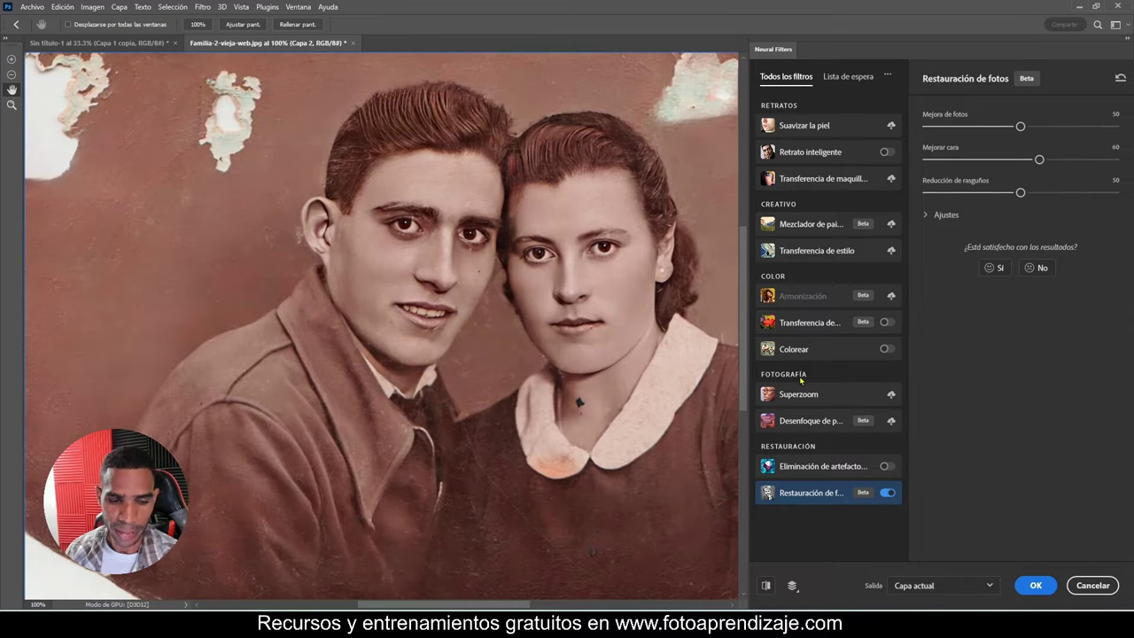
left_click(766, 586)
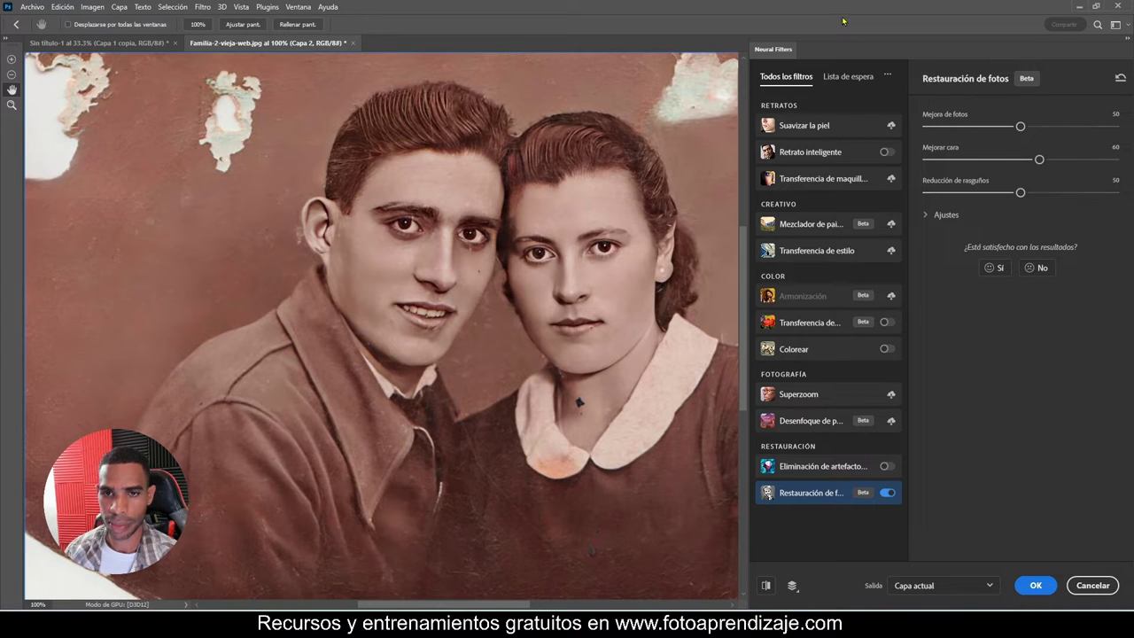
left_click(765, 585)
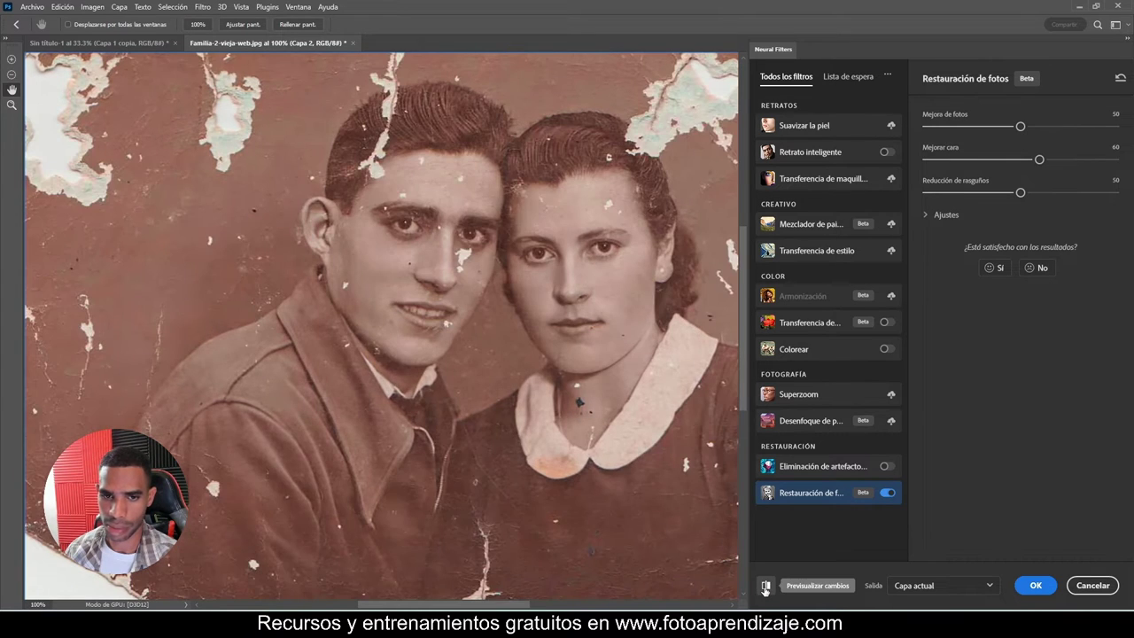
left_click(765, 585)
left_click(765, 585)
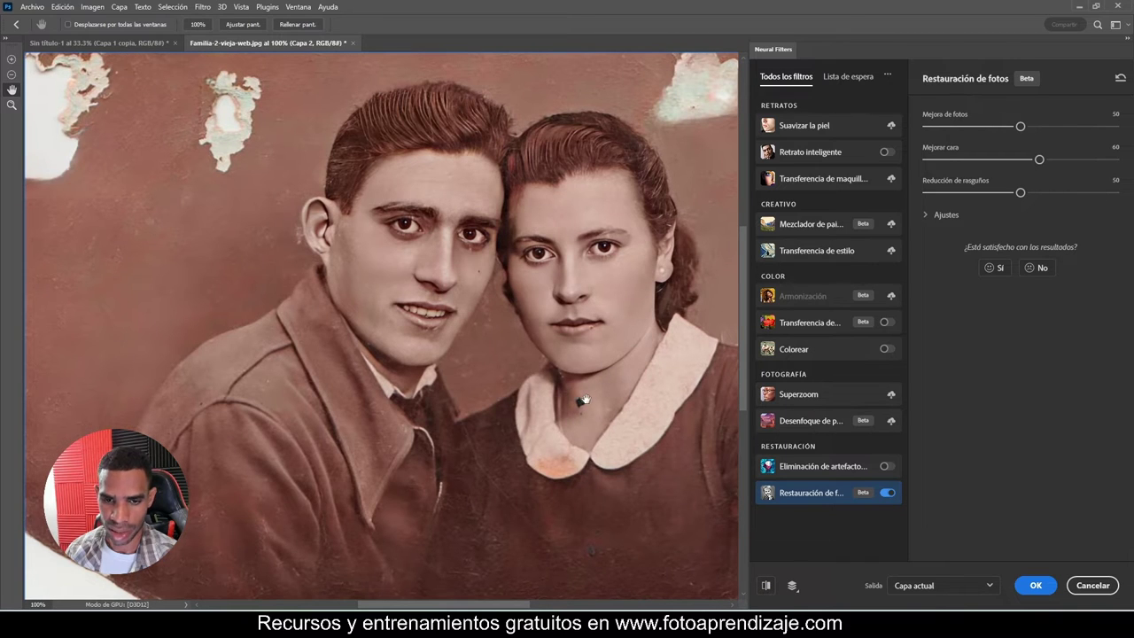
Step: Zoom to 300% on the couple's faces and compare the restored close-up with the original
left_click(11, 105)
left_click(603, 416)
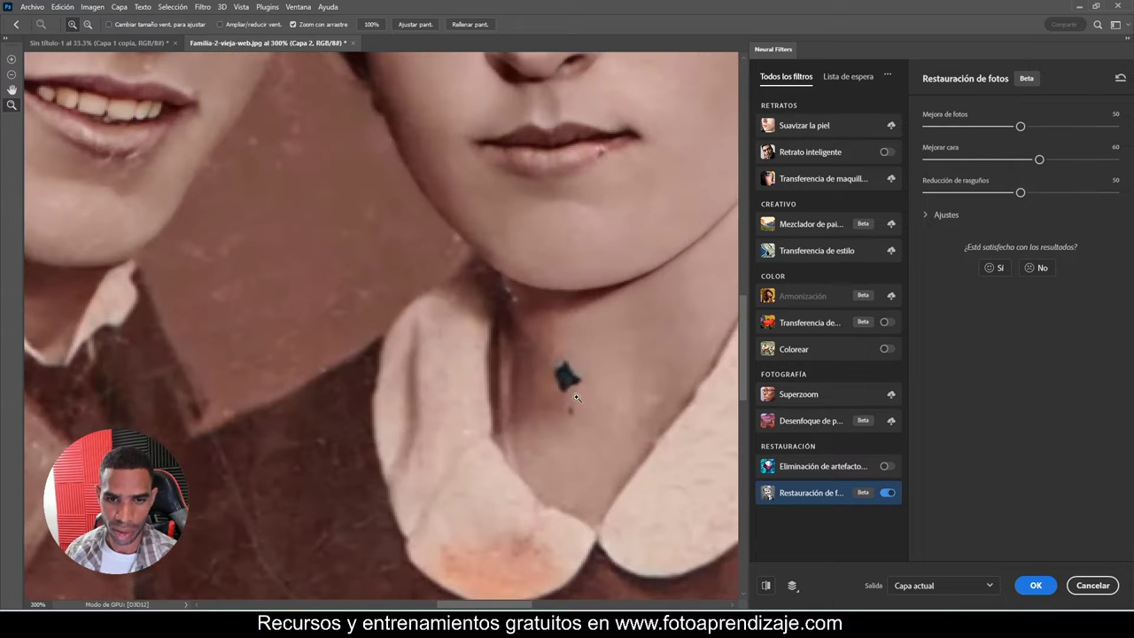
mouse_move(599, 268)
left_mouse_down()
mouse_move(559, 467)
mouse_move(567, 360)
left_mouse_up()
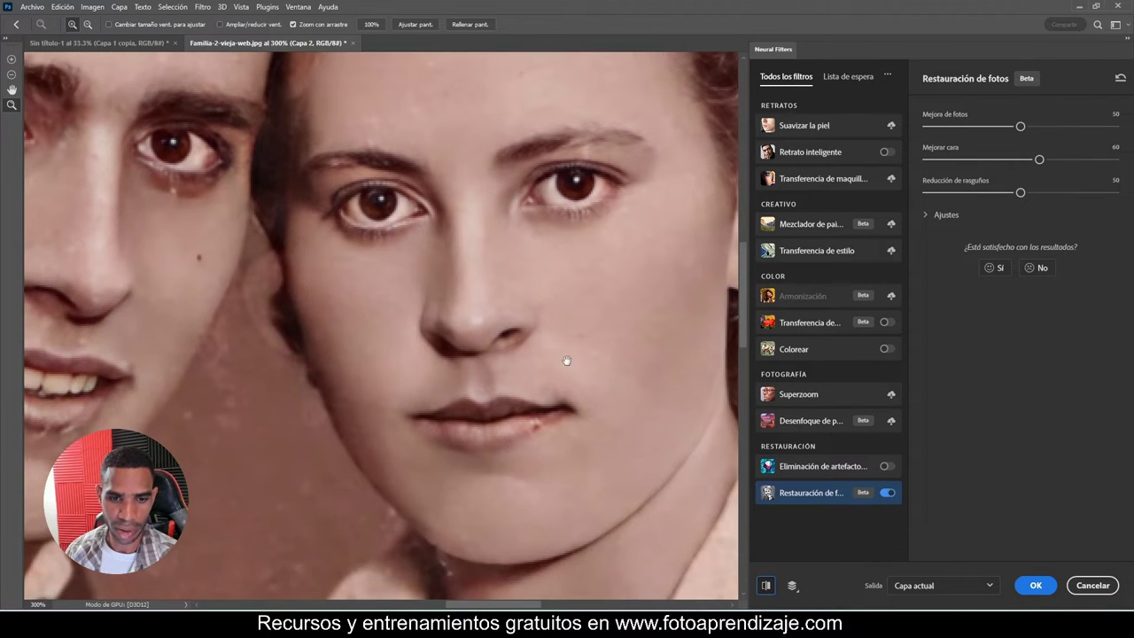
left_click(766, 586)
left_click(767, 585)
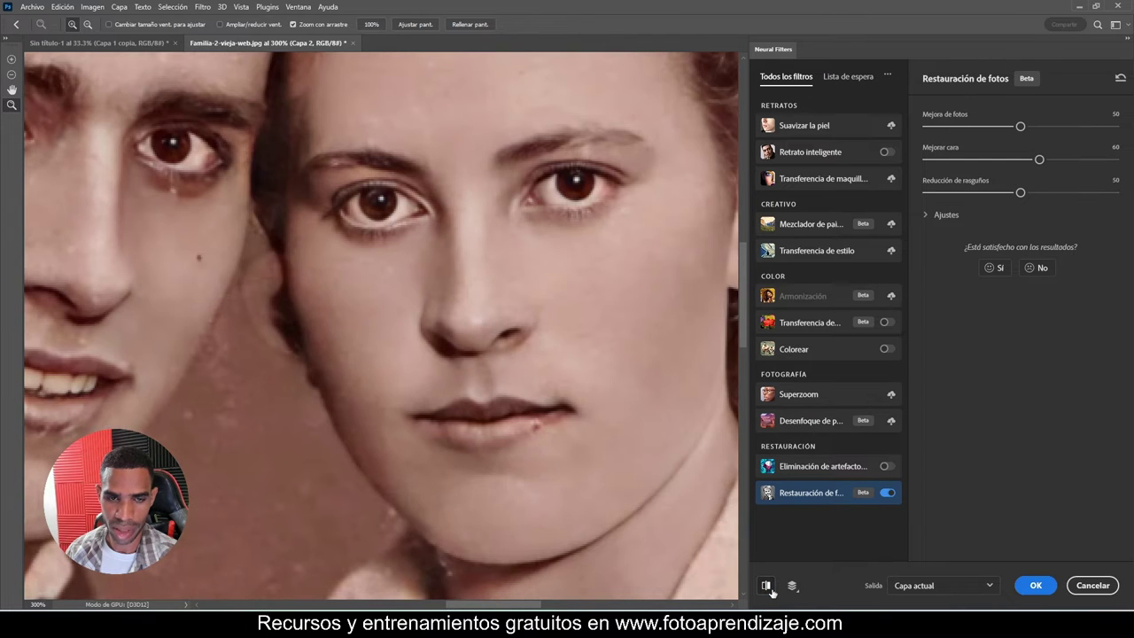
left_click_drag(466, 271, 435, 366)
left_click(767, 586)
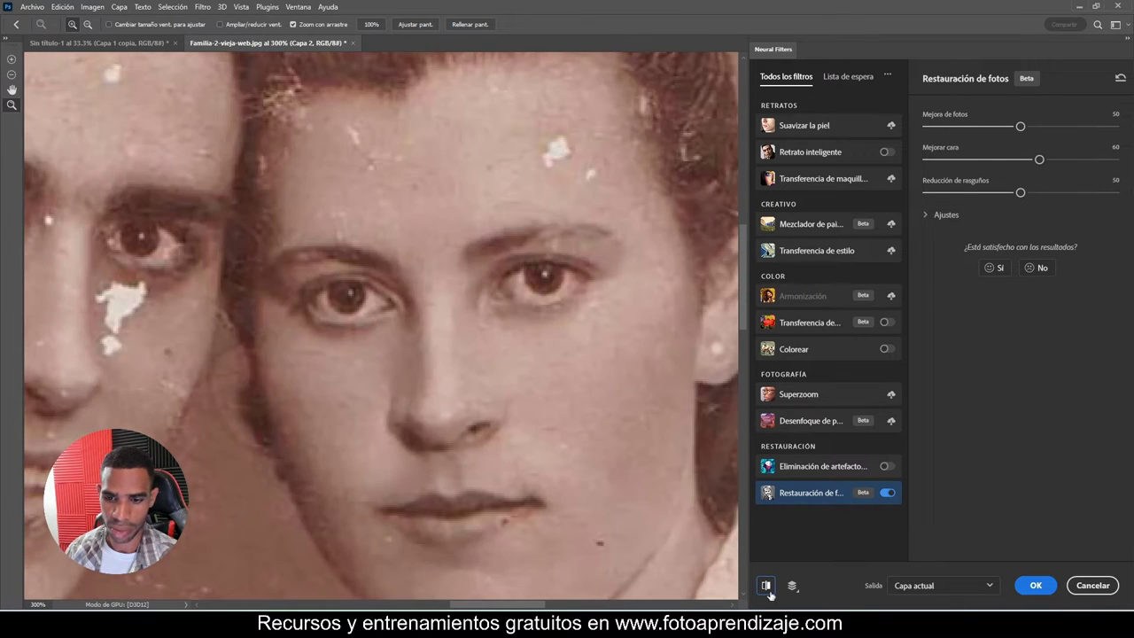
left_click(767, 586)
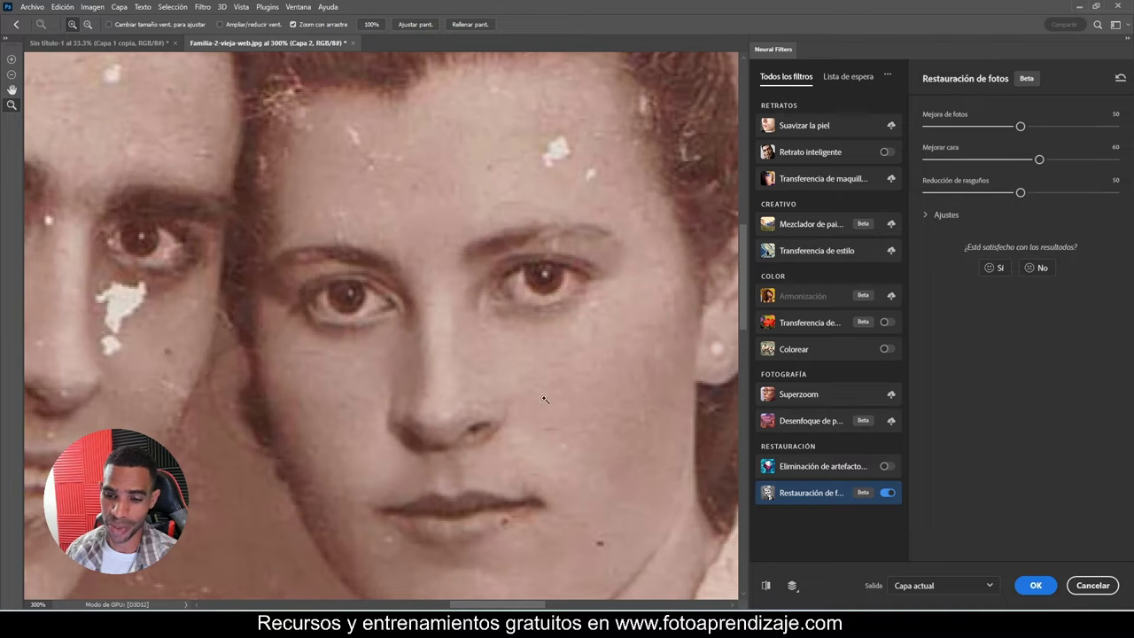
Step: Zoom back to 100% and compare at full view, ending on the original
left_click(613, 418, "alt")
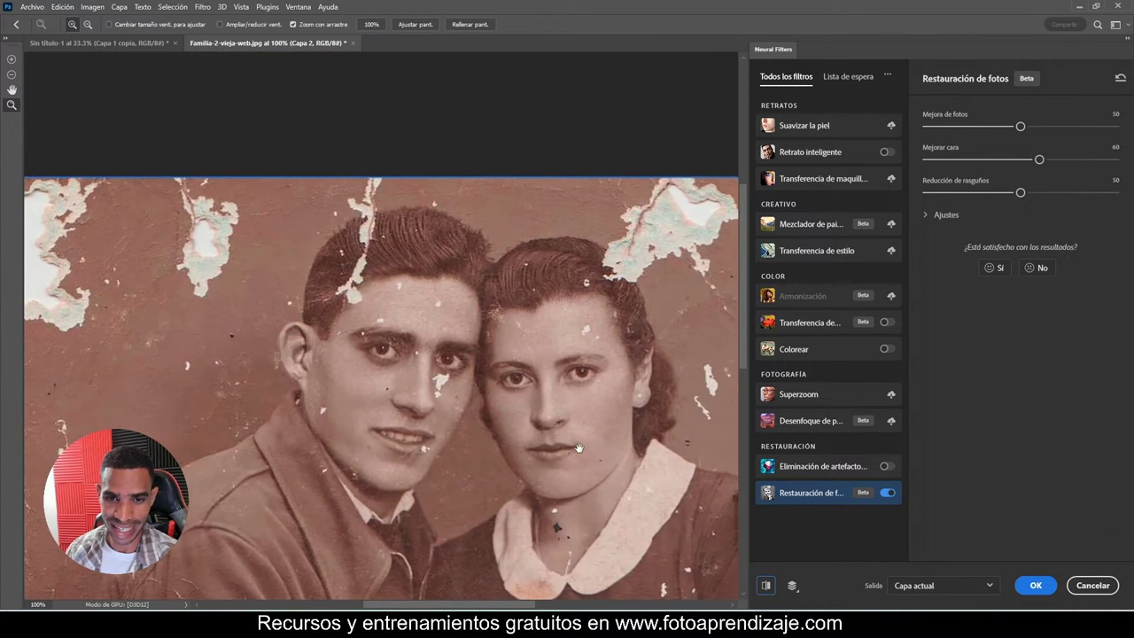
left_click_drag(633, 453, 693, 282)
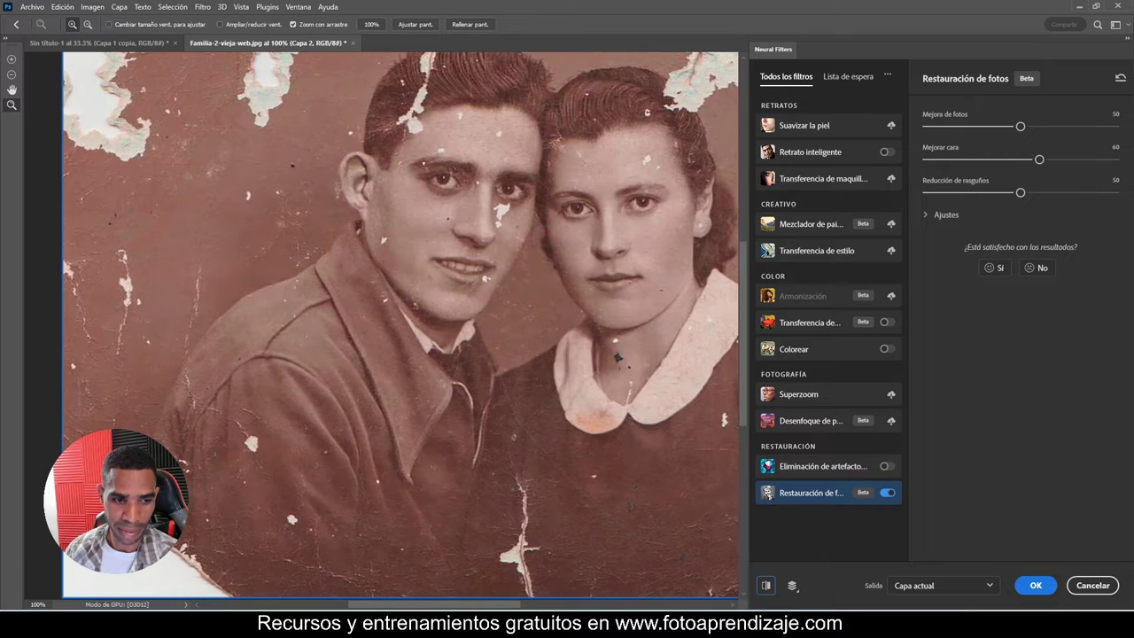
left_click(766, 587)
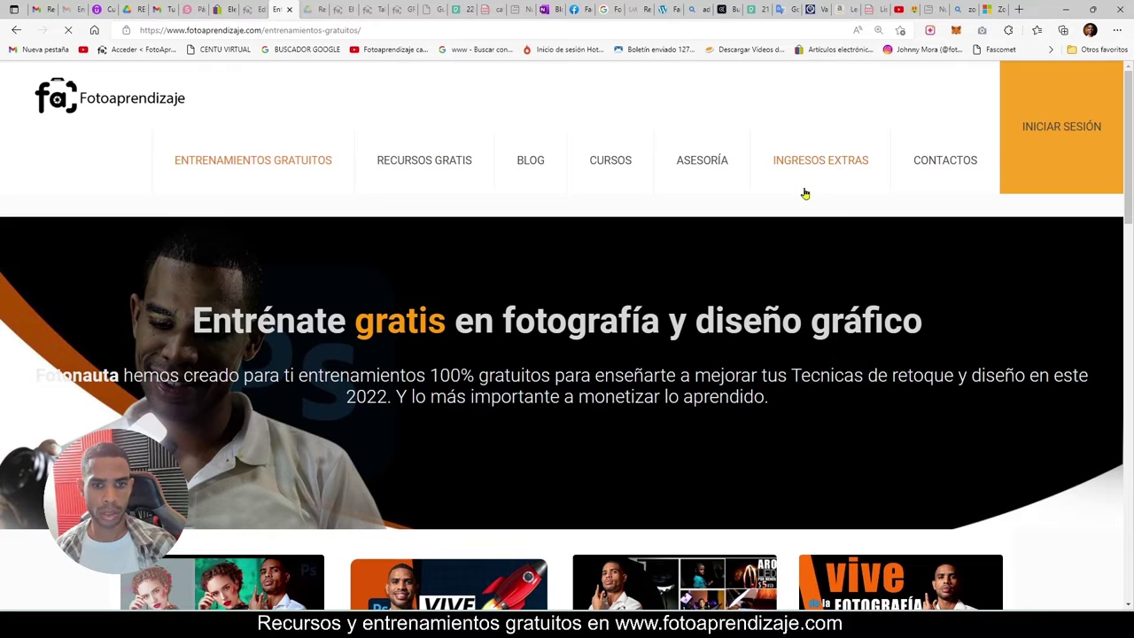
Step: In the browser, open the free HIGHEND retouching masterclass and play its video muted
scroll(805, 193, "down", 1)
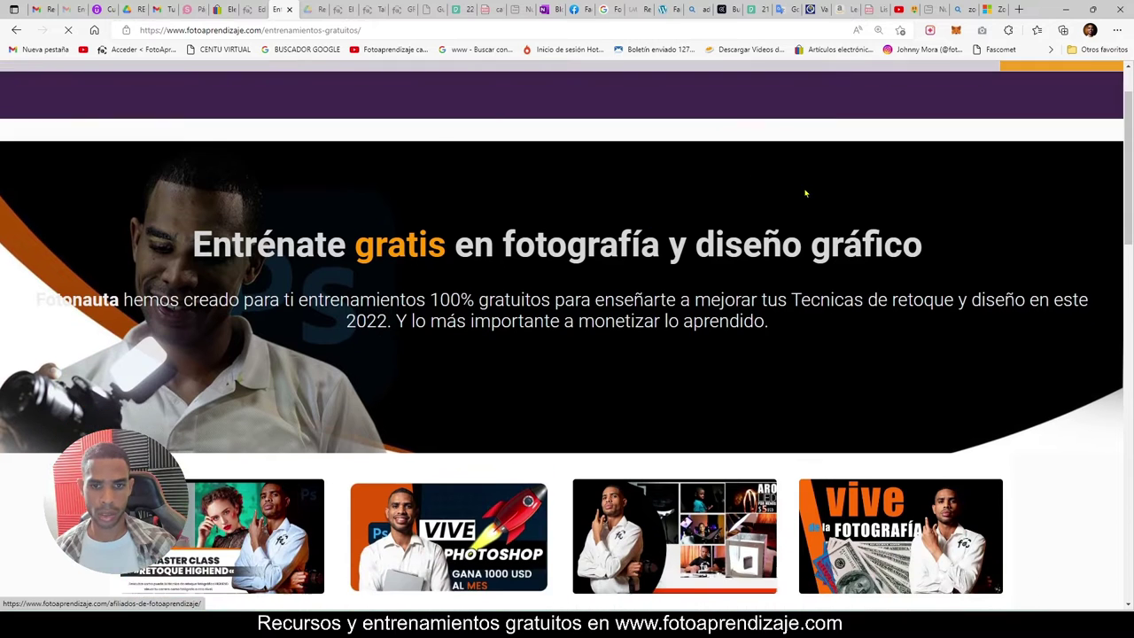
scroll(805, 193, "down", 2)
scroll(805, 193, "down", 1)
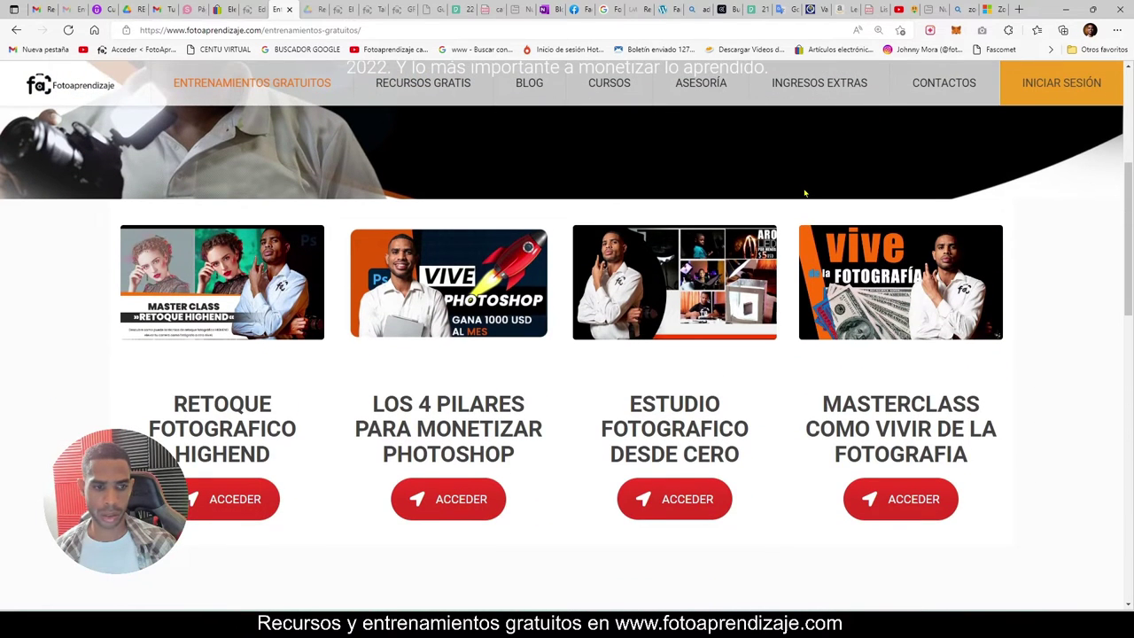
scroll(3, 293, "down", 1)
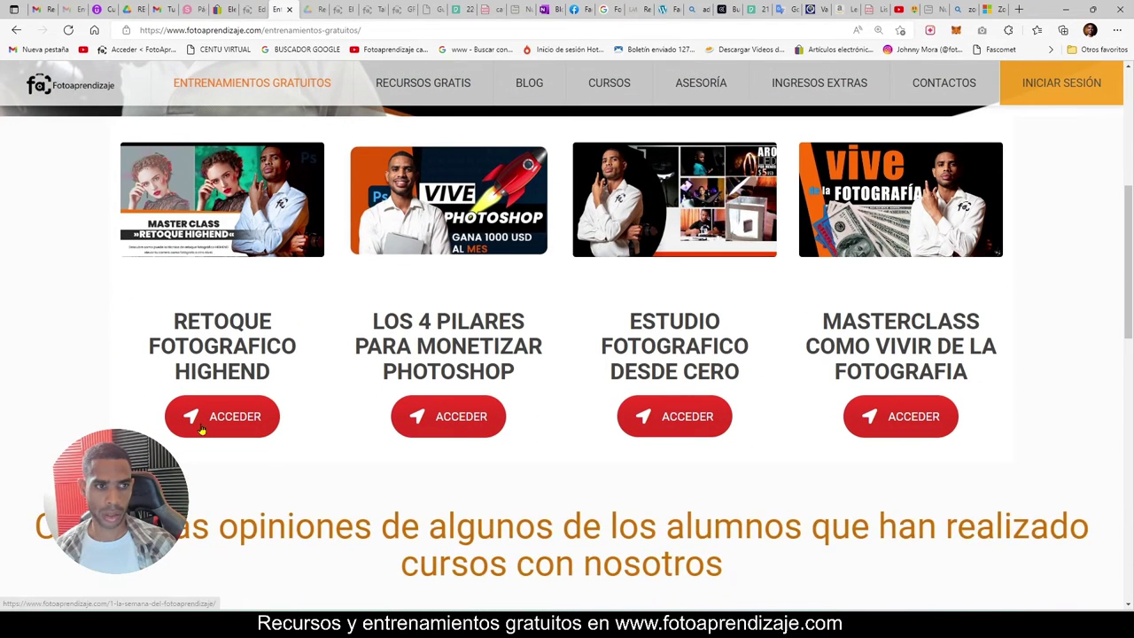
left_click(204, 429)
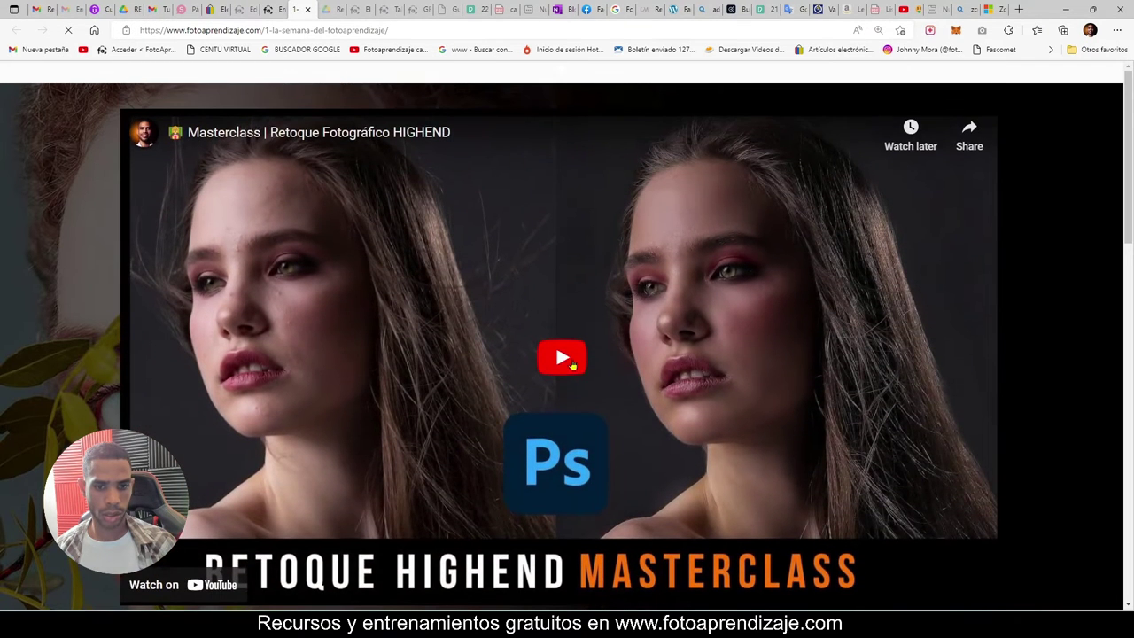
left_click(572, 361)
left_click(177, 590)
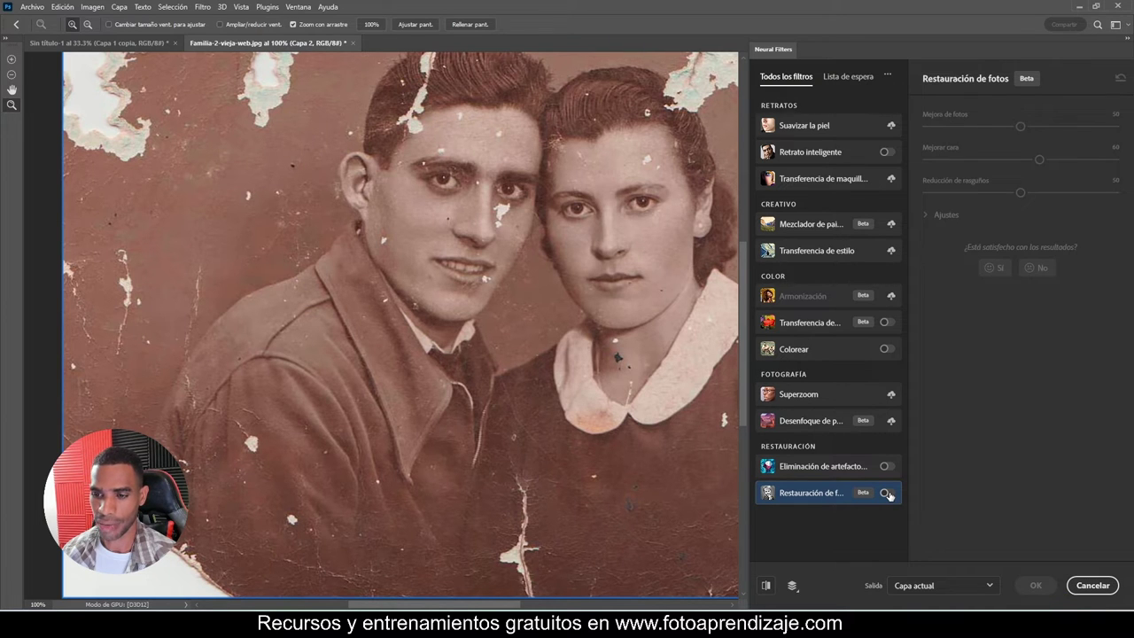
Step: Turn on both the Restauración de fotos and Colorear neural filters
left_click(886, 493)
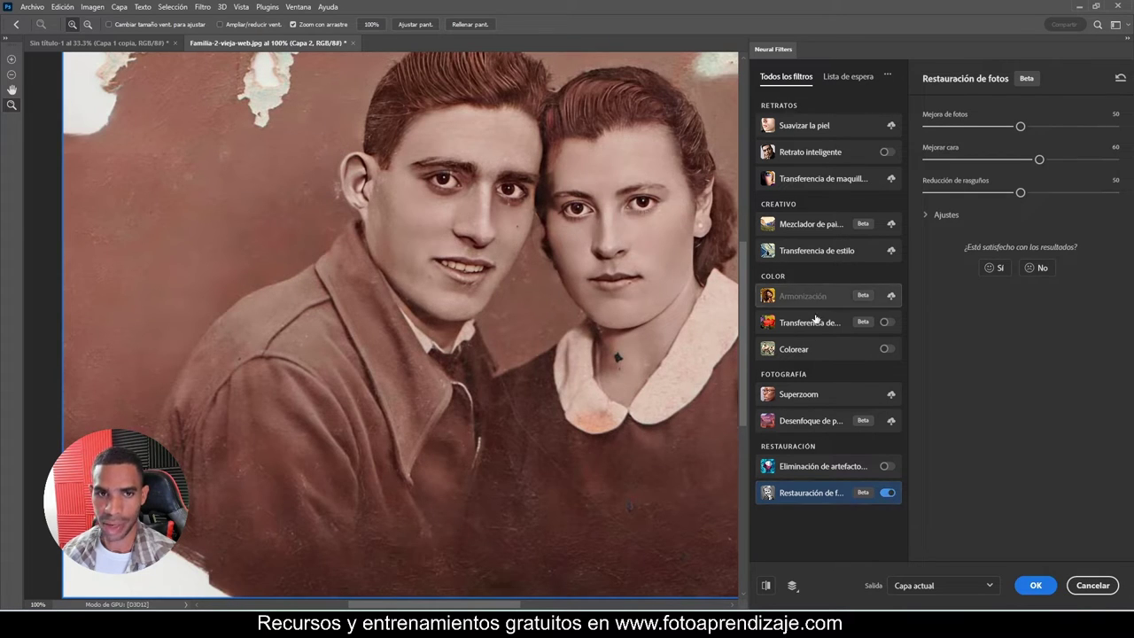
left_click(884, 350)
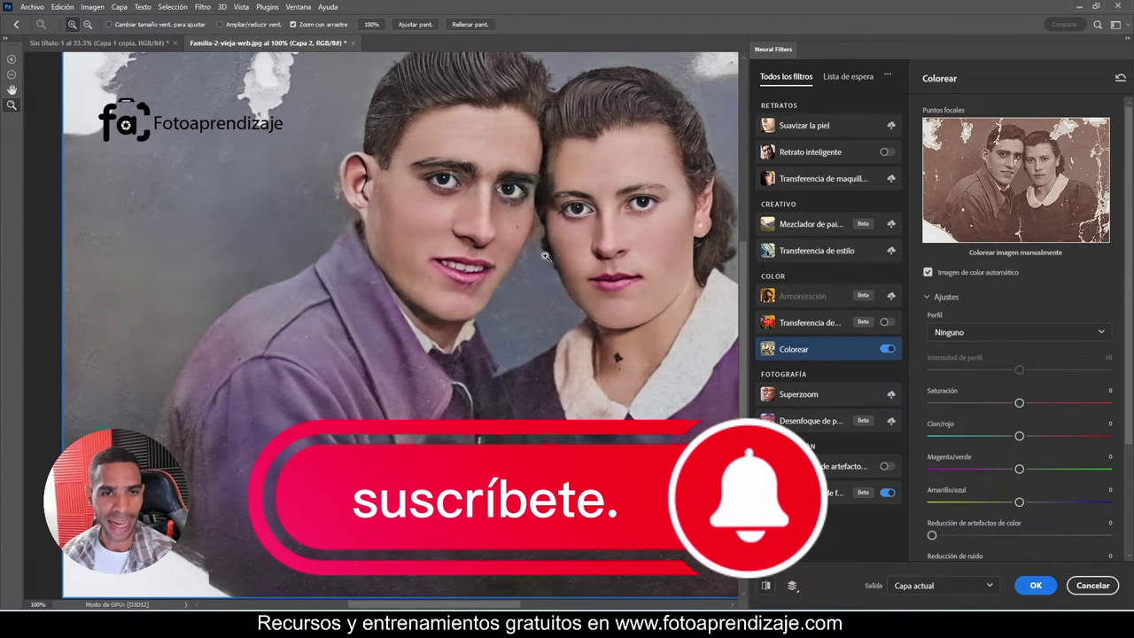
Step: Inspect the colourised portrait, then switch the Colorear filter off
scroll(195, 558, "up", 3)
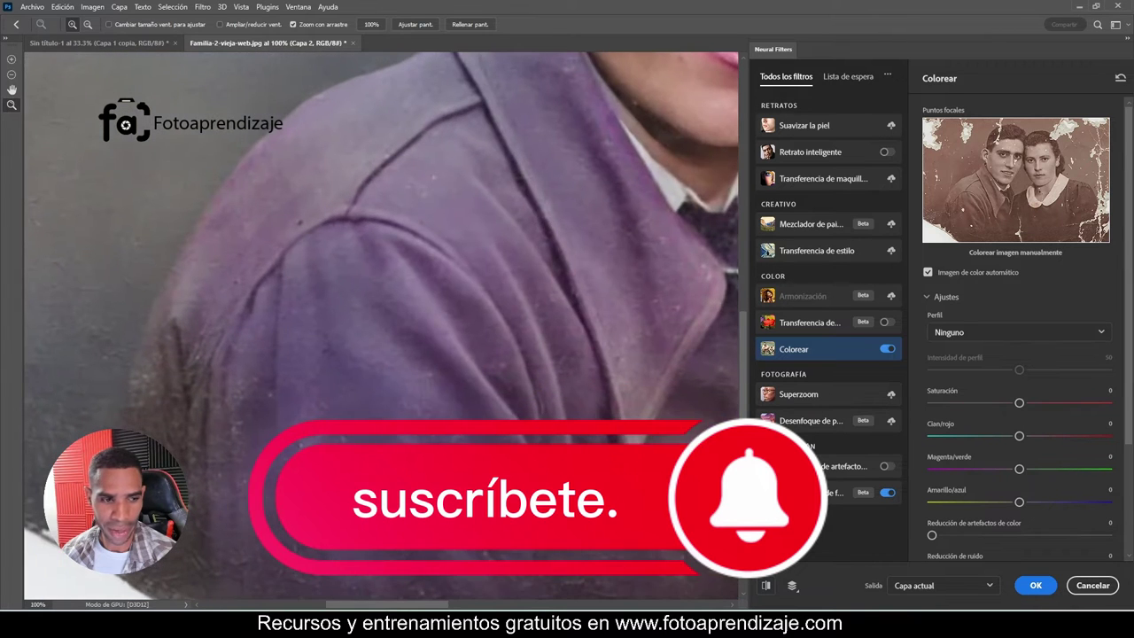
scroll(470, 452, "down", 3)
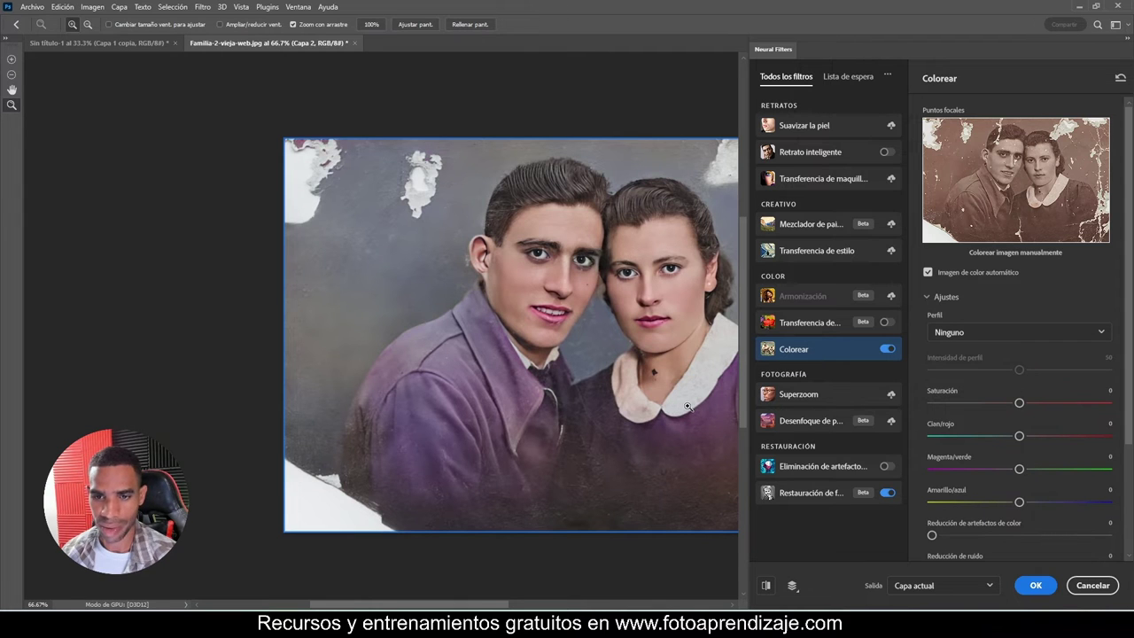
mouse_move(689, 405)
left_mouse_down()
mouse_move(538, 408)
mouse_move(582, 413)
left_mouse_up()
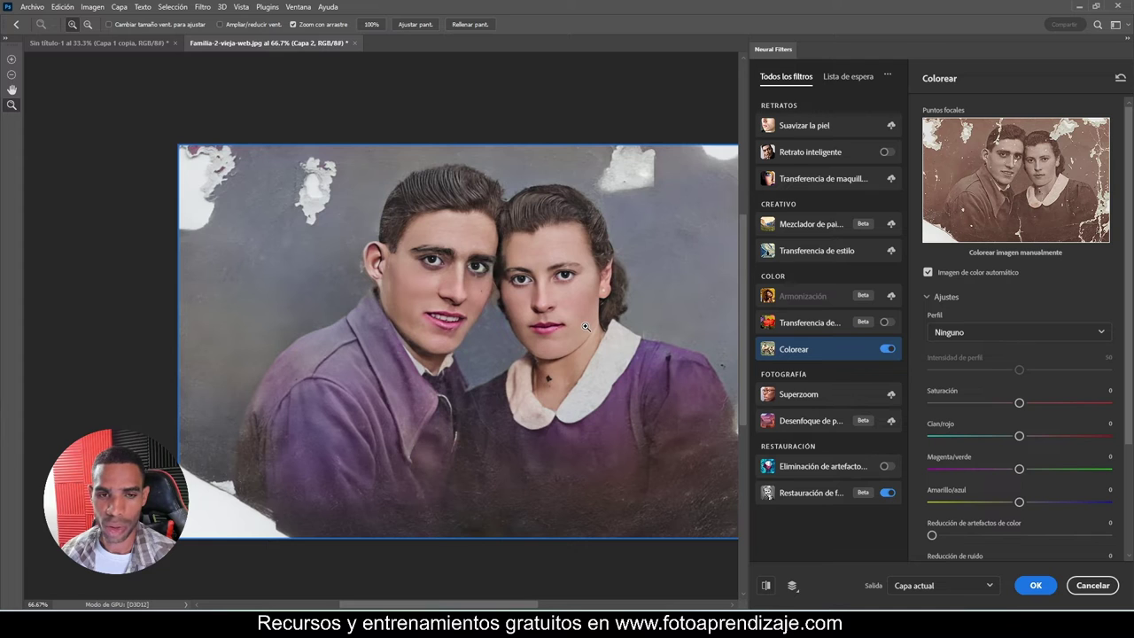
left_click(888, 350)
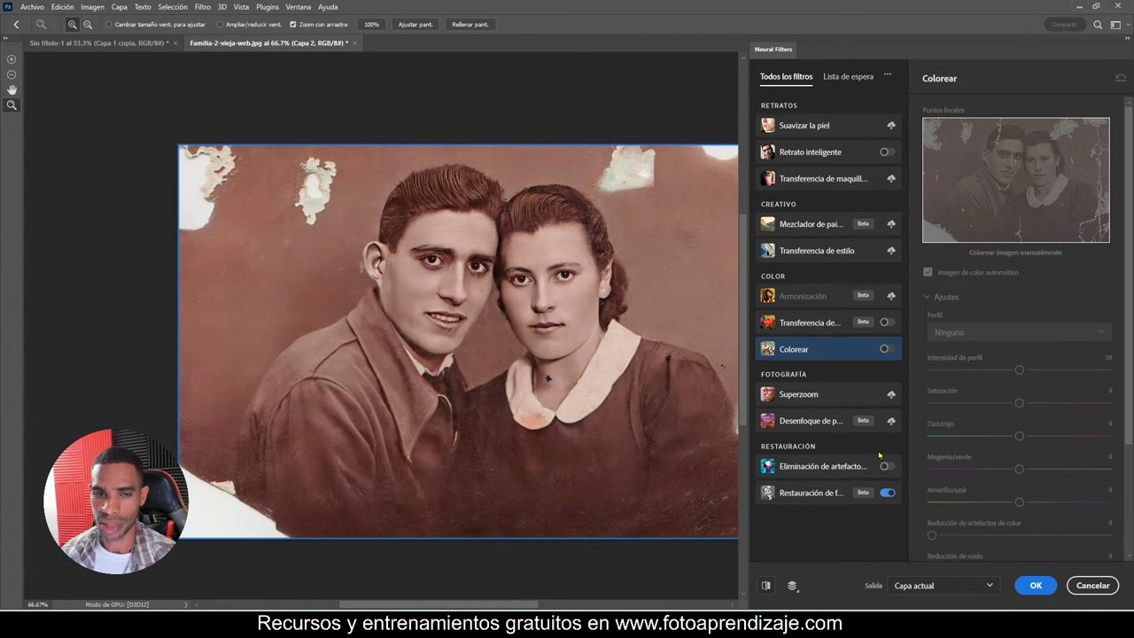
Step: Reselect Restauración de fotos and apply the Neural Filters result with OK
left_click(800, 494)
mouse_move(810, 493)
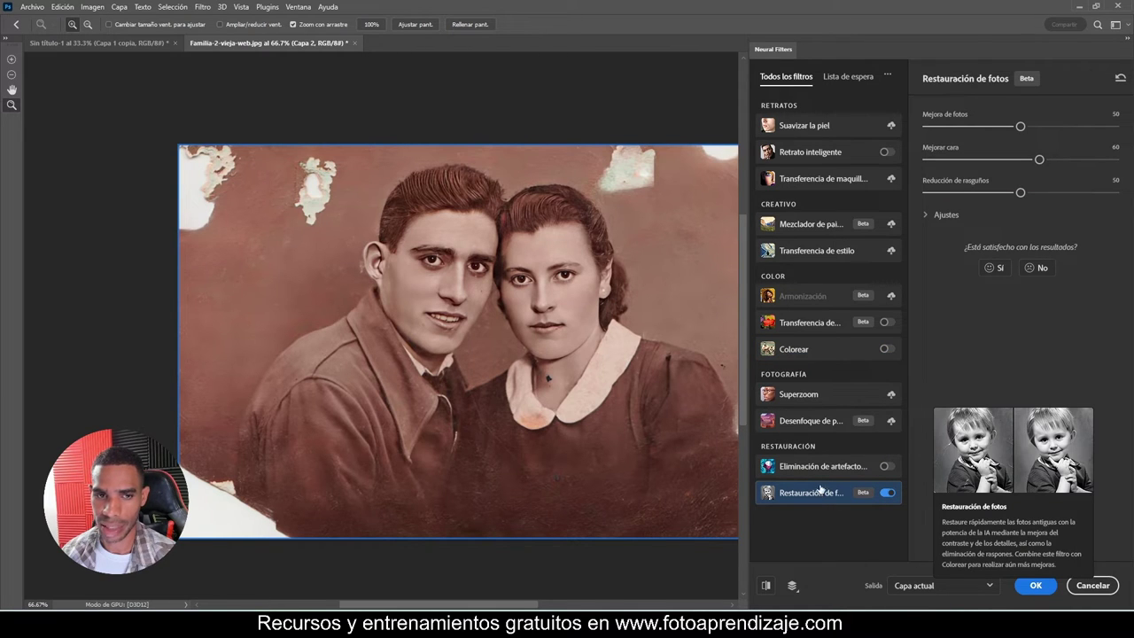
left_click(1035, 585)
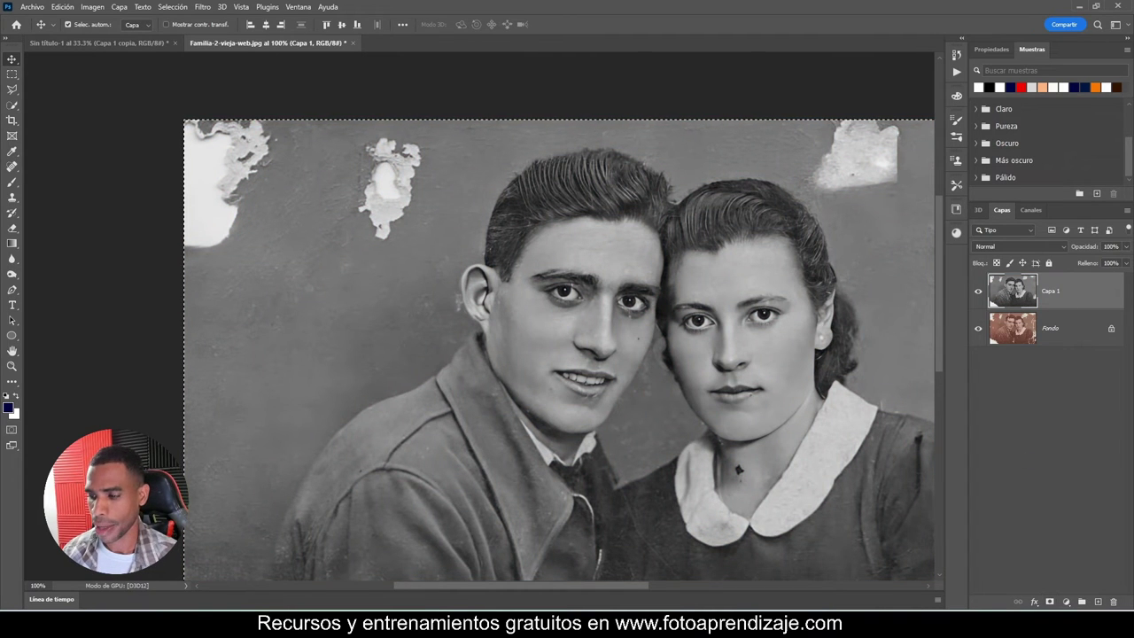
Step: Add a new empty layer named Piel, deselect with Ctrl+D, and switch to the browser
left_click(1097, 603)
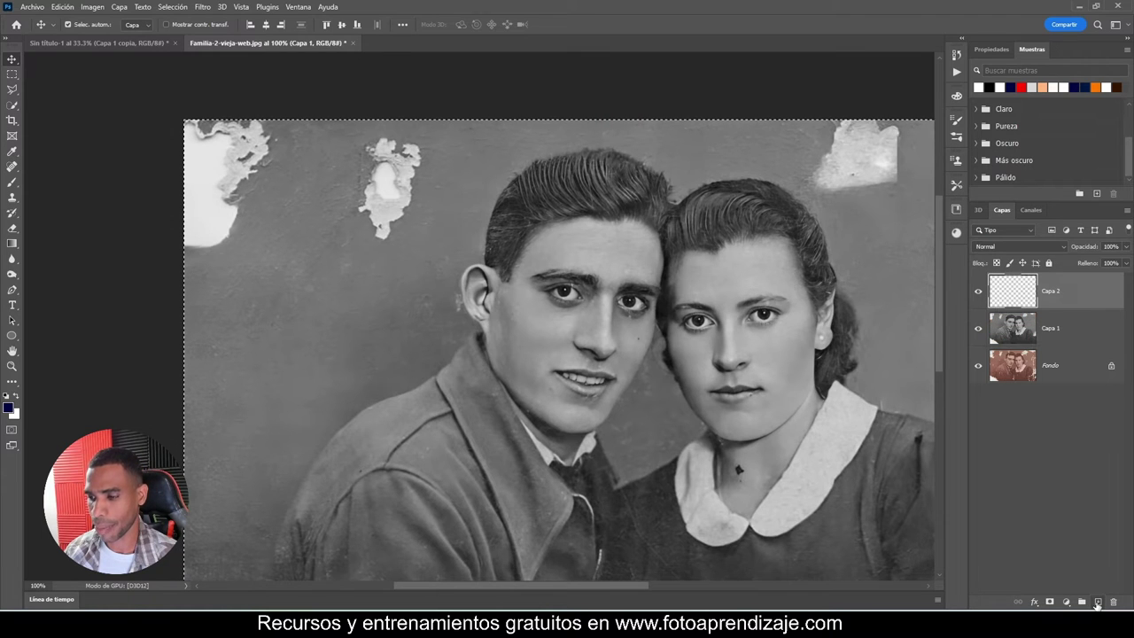
double_click(1049, 293)
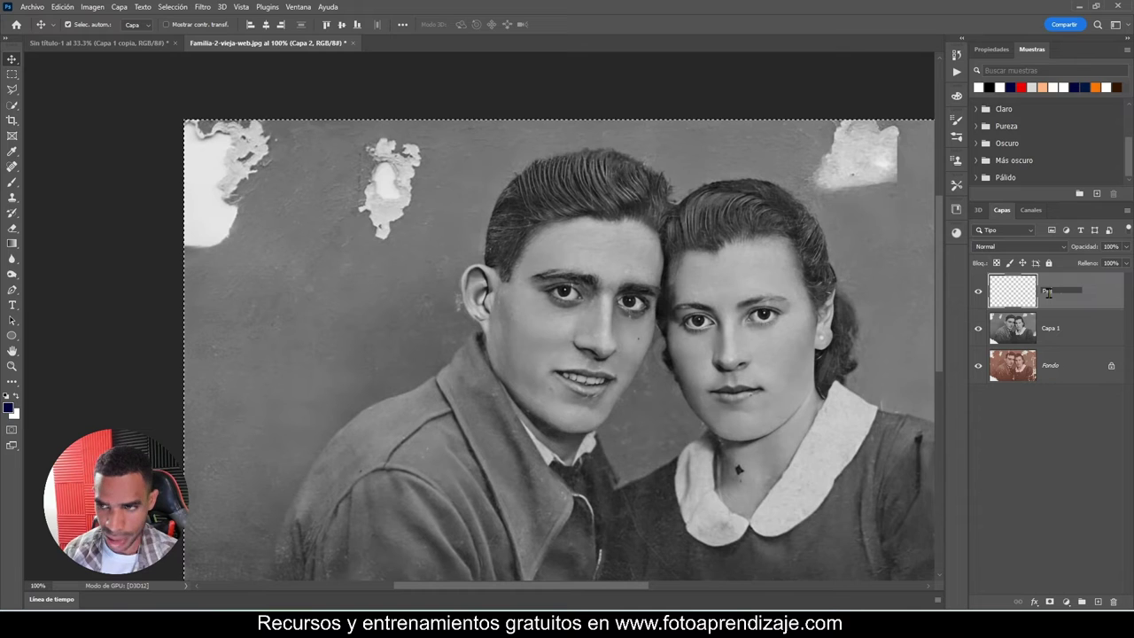
type("el")
key("Return")
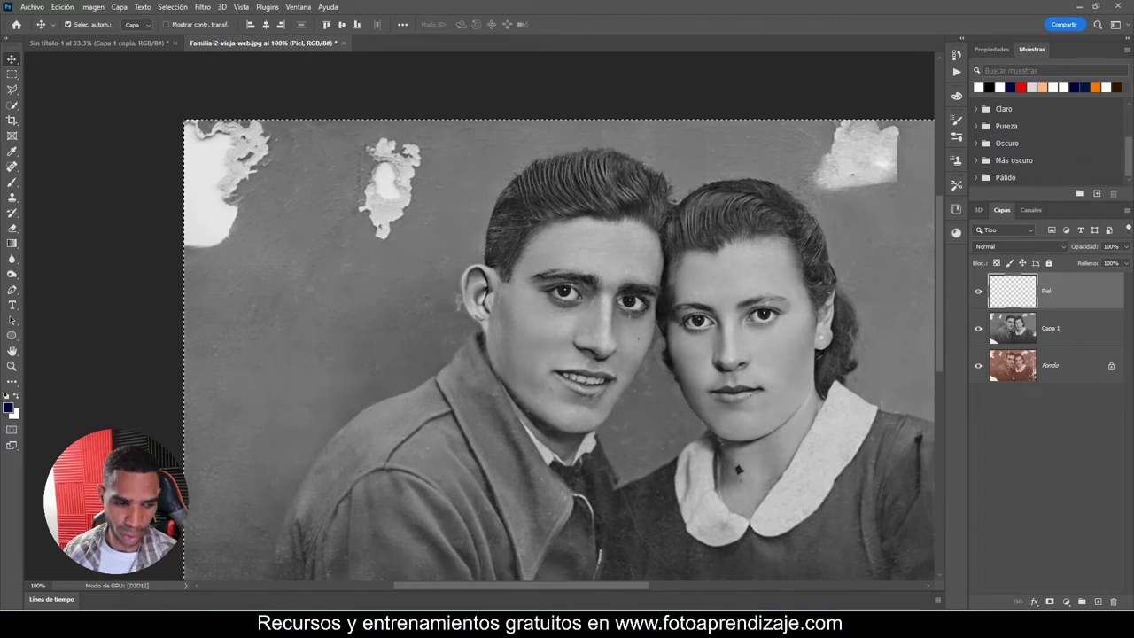
key("ctrl+d")
left_click(234, 598)
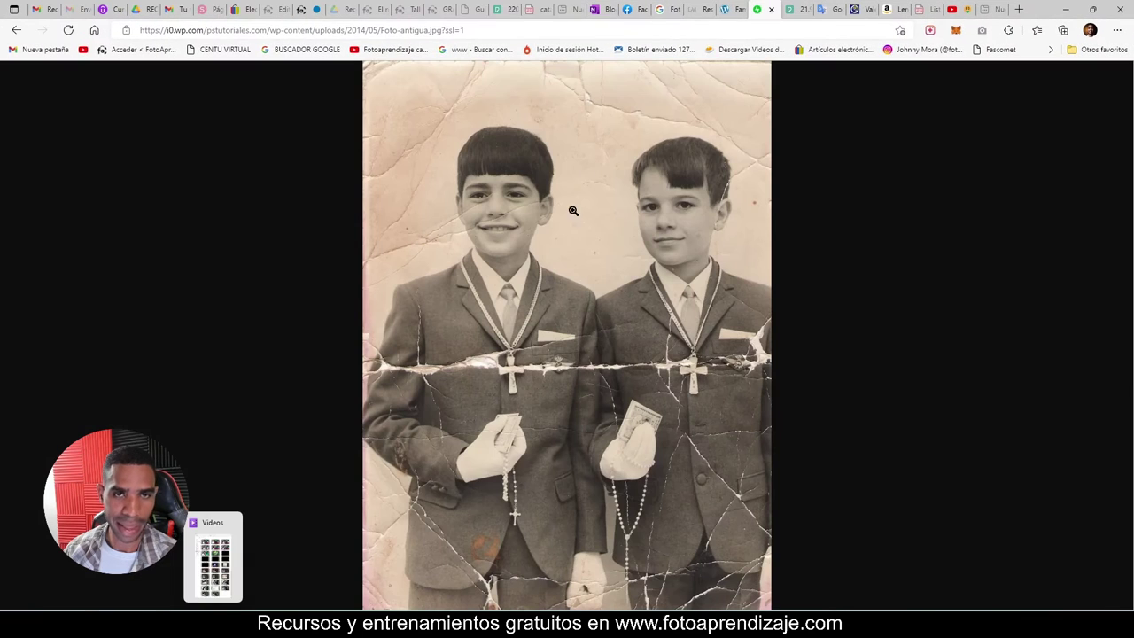
Step: Search the web for 'adobe color' and open the Adobe Color website
left_click(517, 32)
type("a")
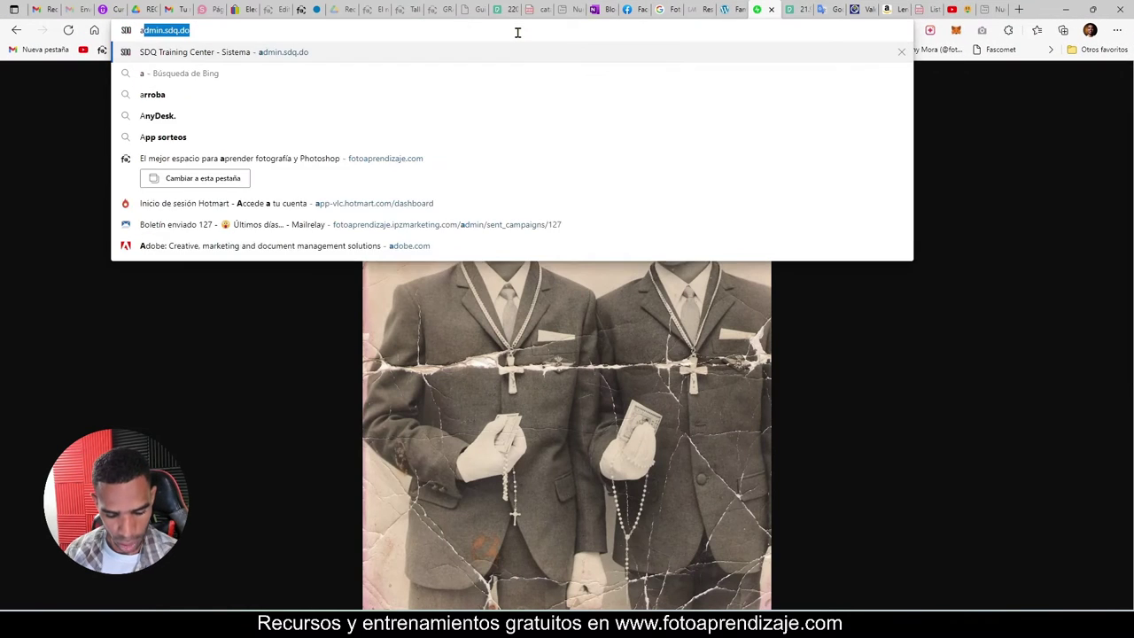
type("dobe color")
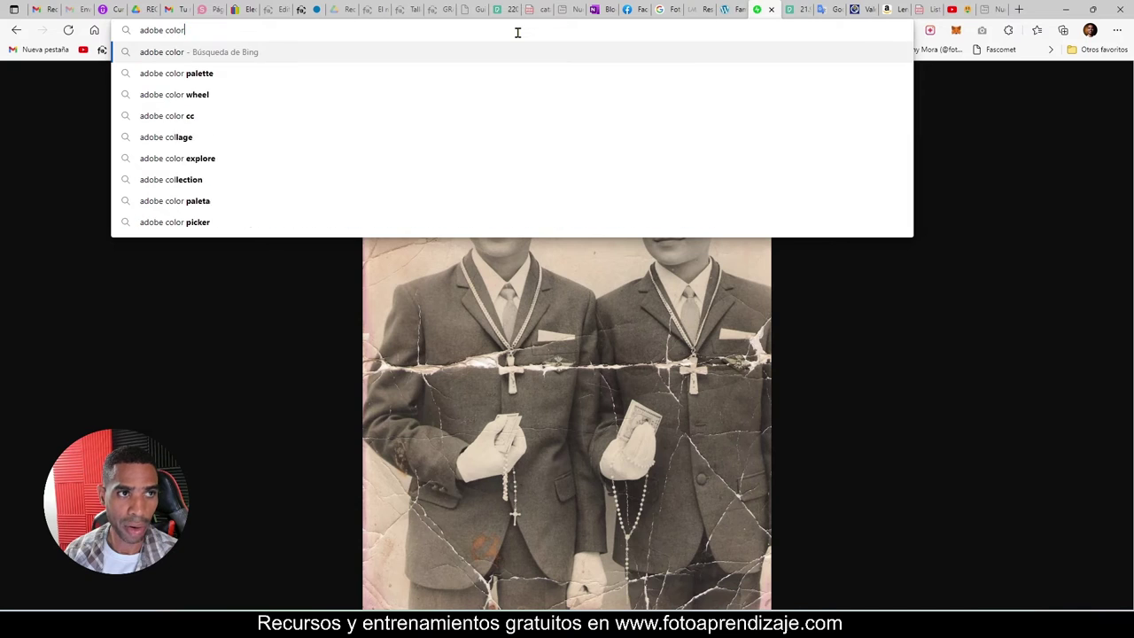
key("Return")
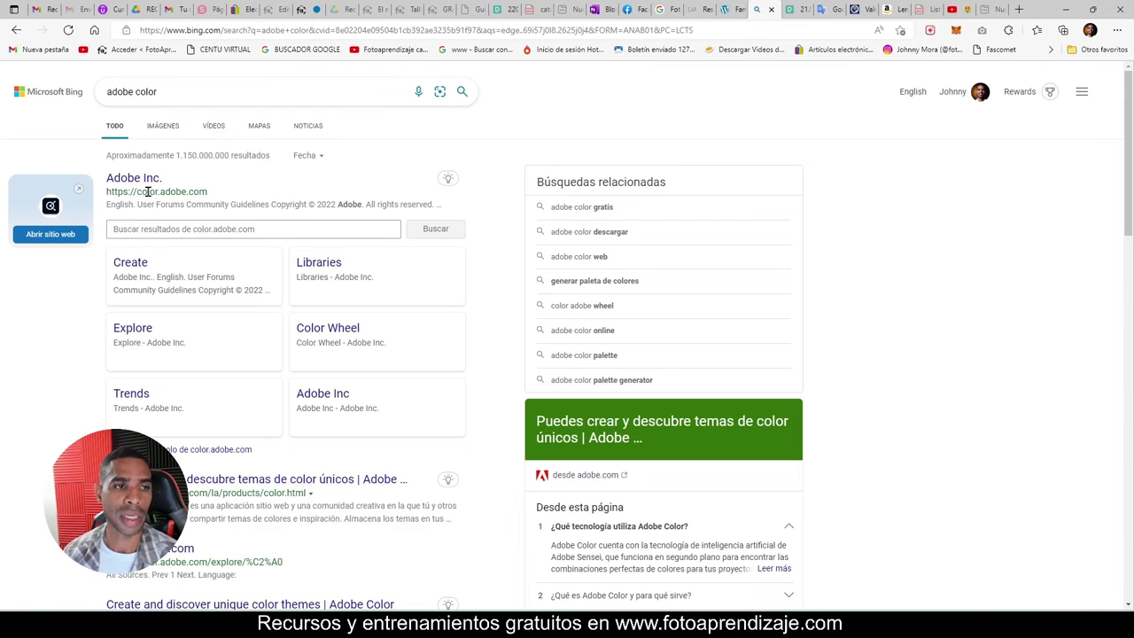
left_click(139, 187)
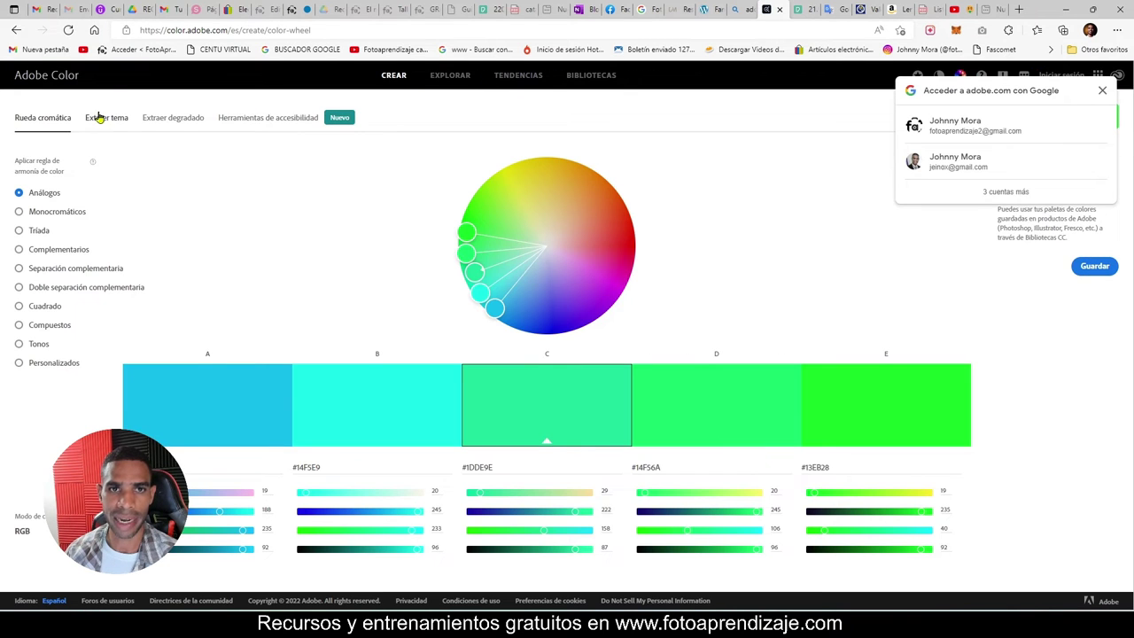
Step: Browse the Explore results for 'piel' and open a skin-tone palette's details
left_click(452, 76)
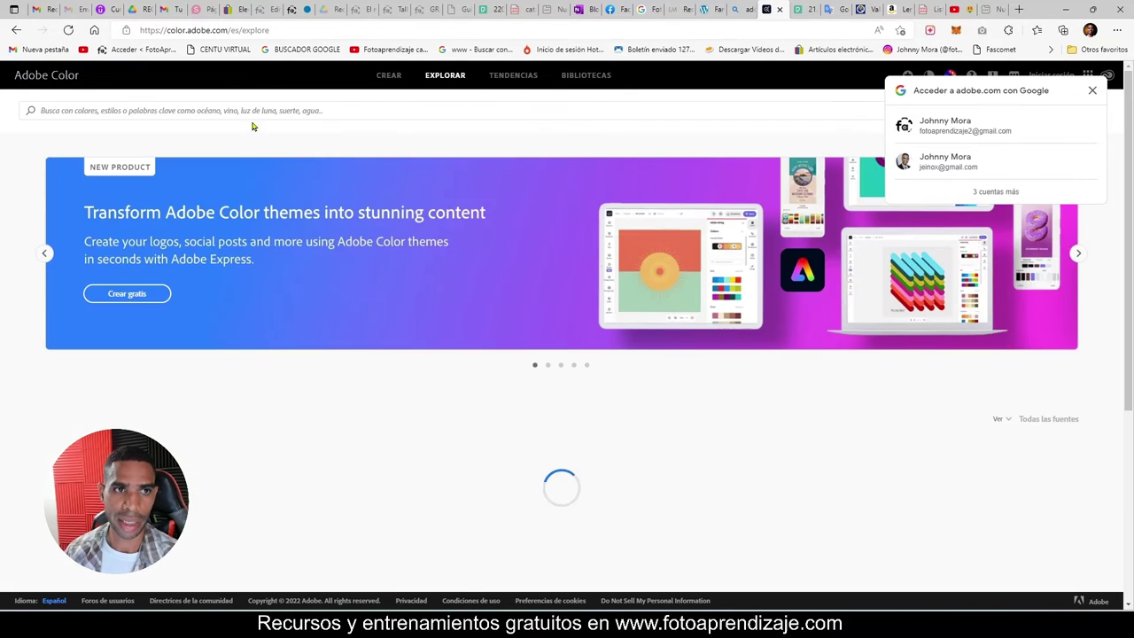
type("p")
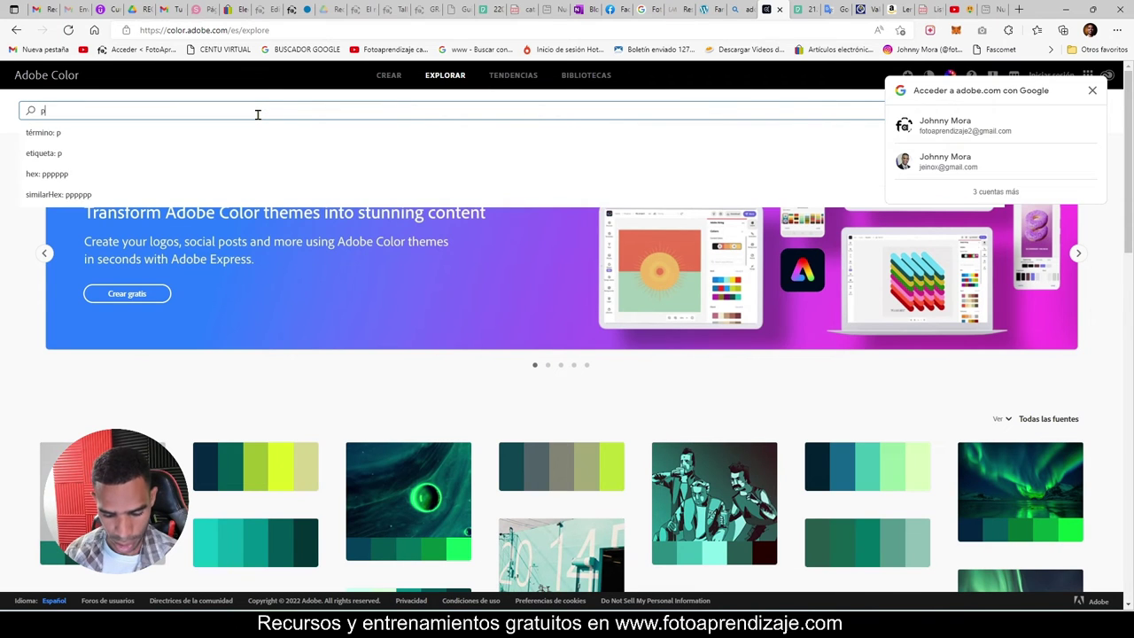
type("iel")
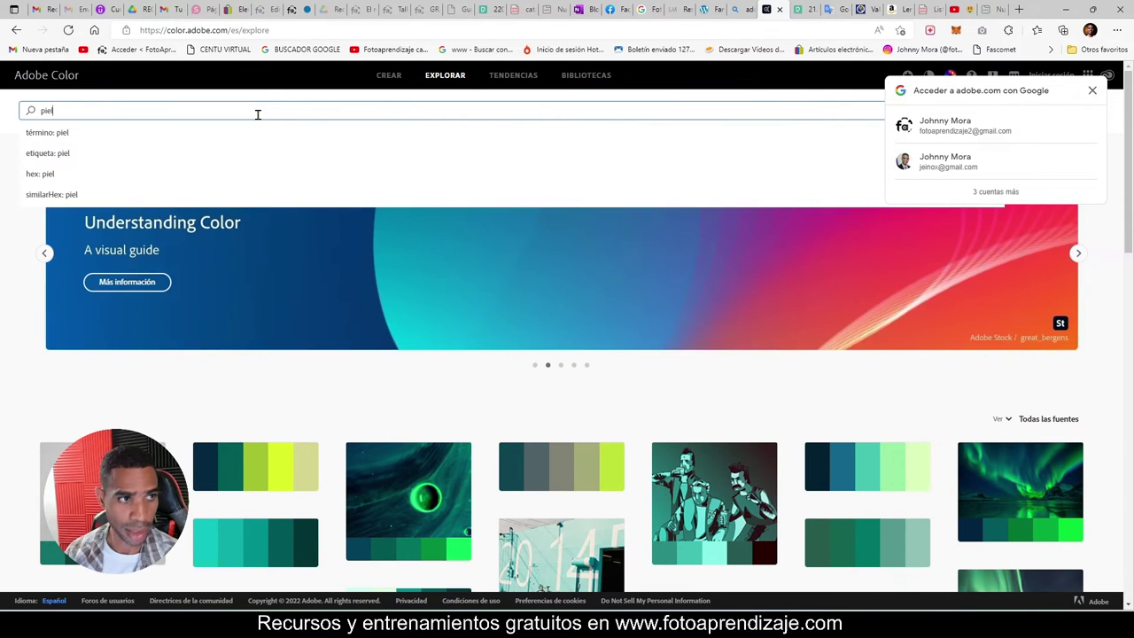
key("Return")
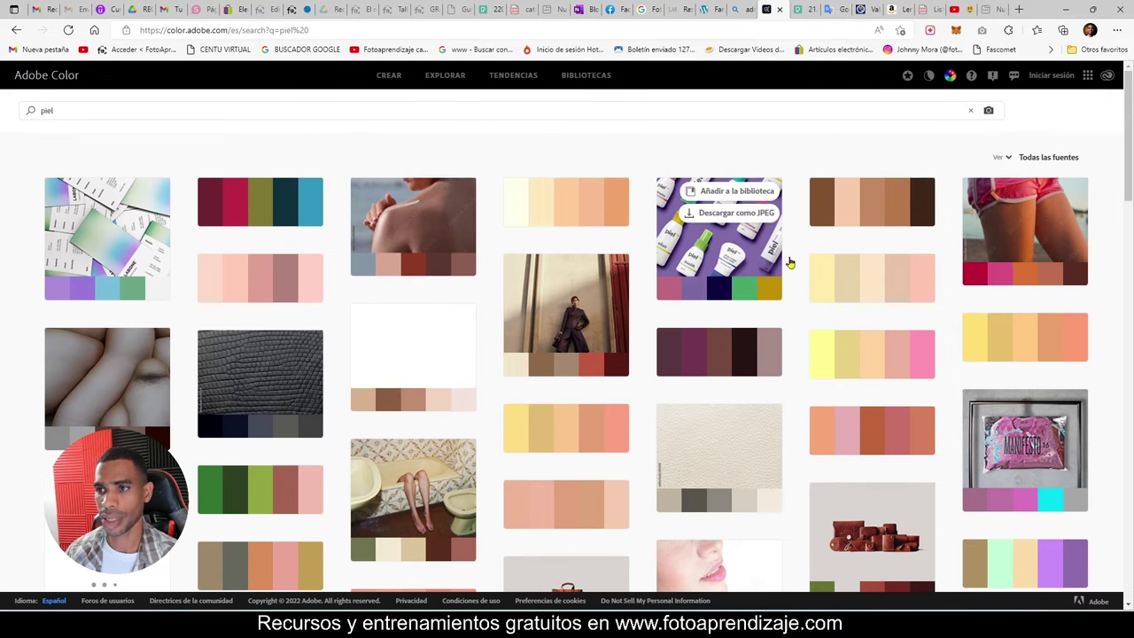
mouse_move(413, 496)
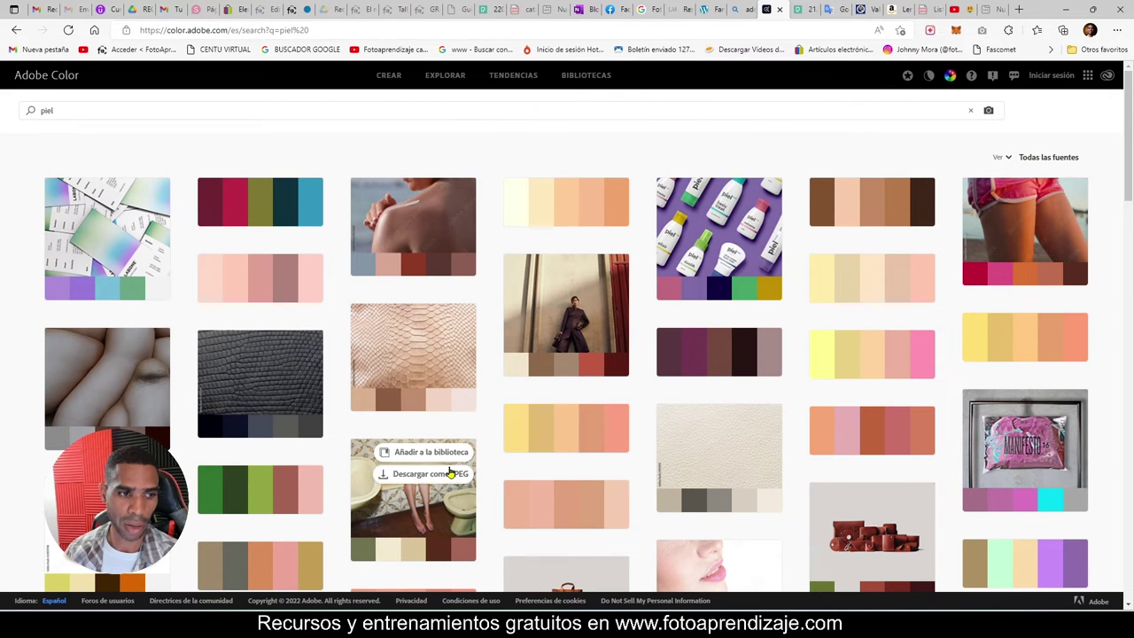
scroll(450, 474, "down", 2)
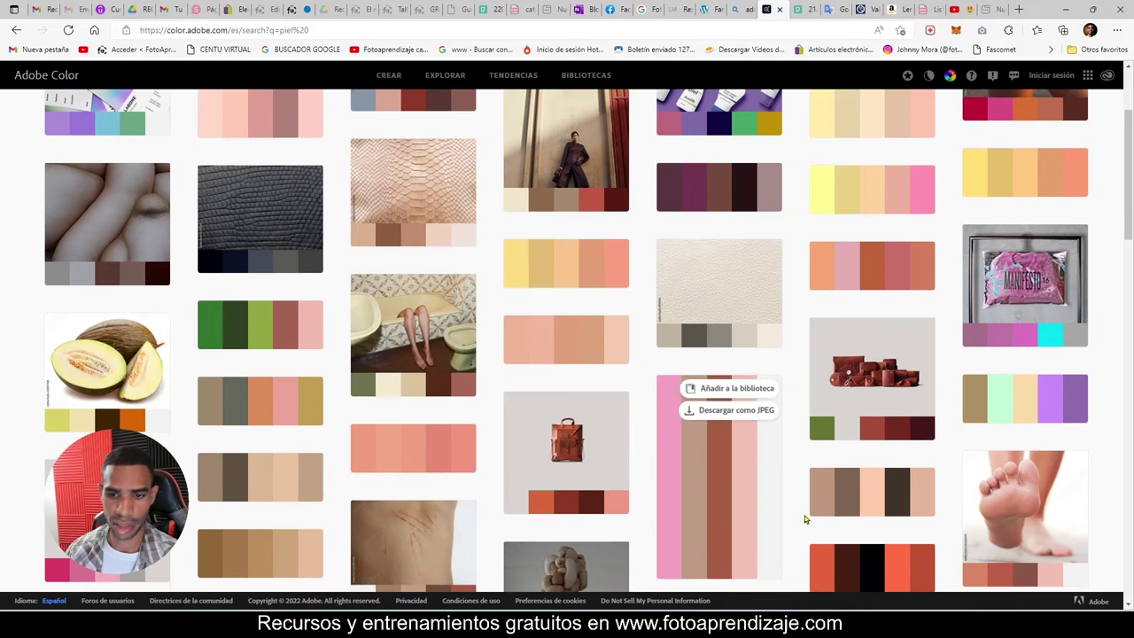
scroll(621, 418, "up", 2)
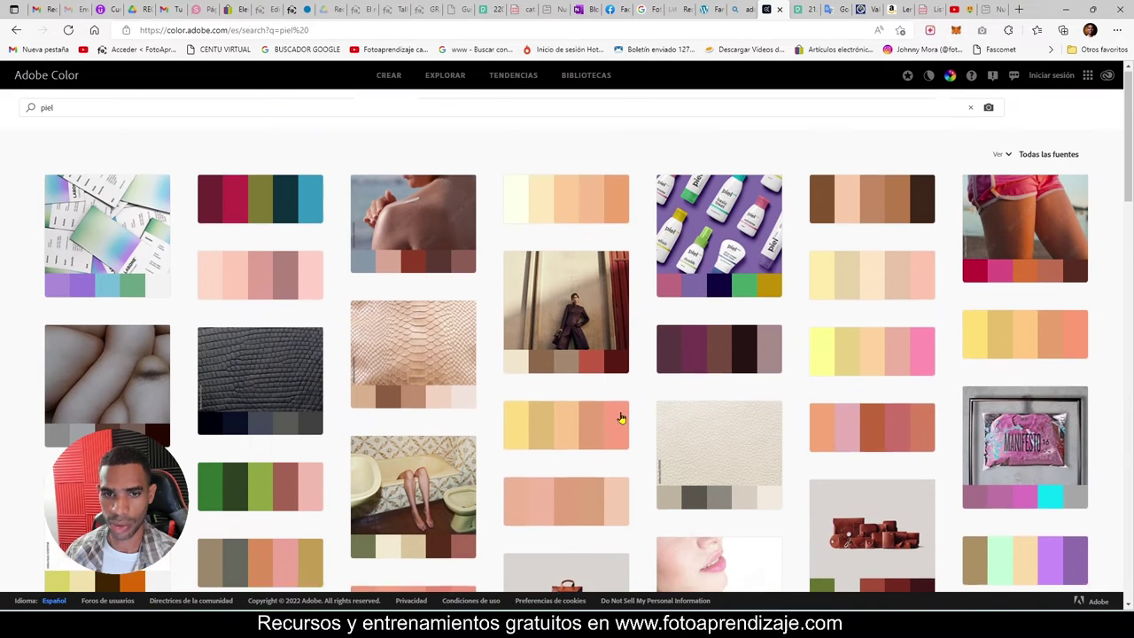
left_click(230, 266)
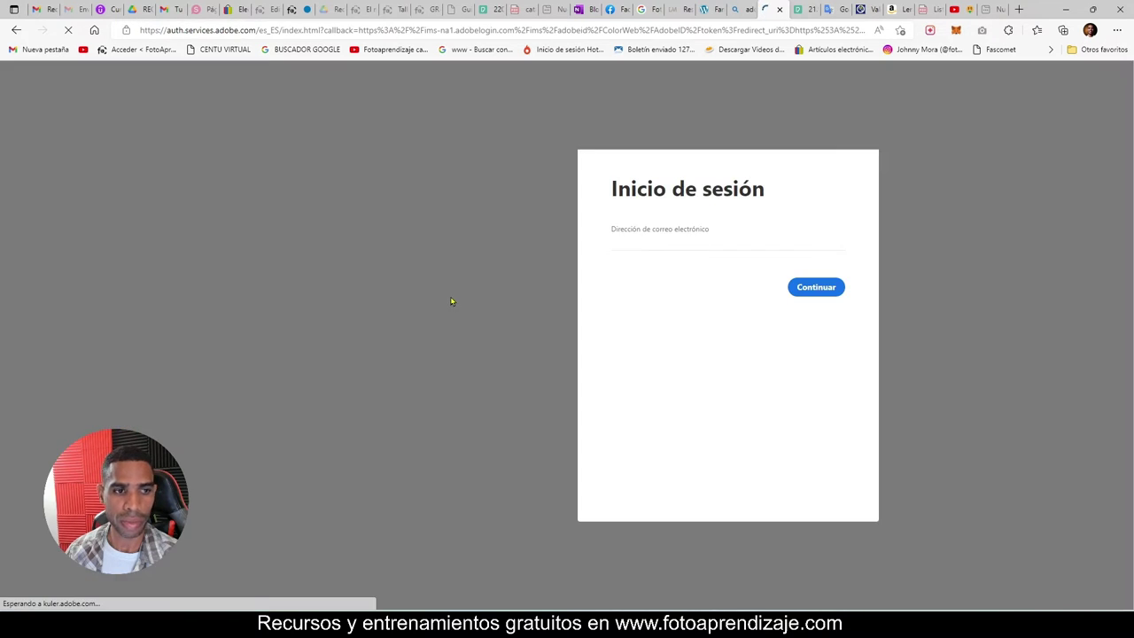
left_click(15, 30)
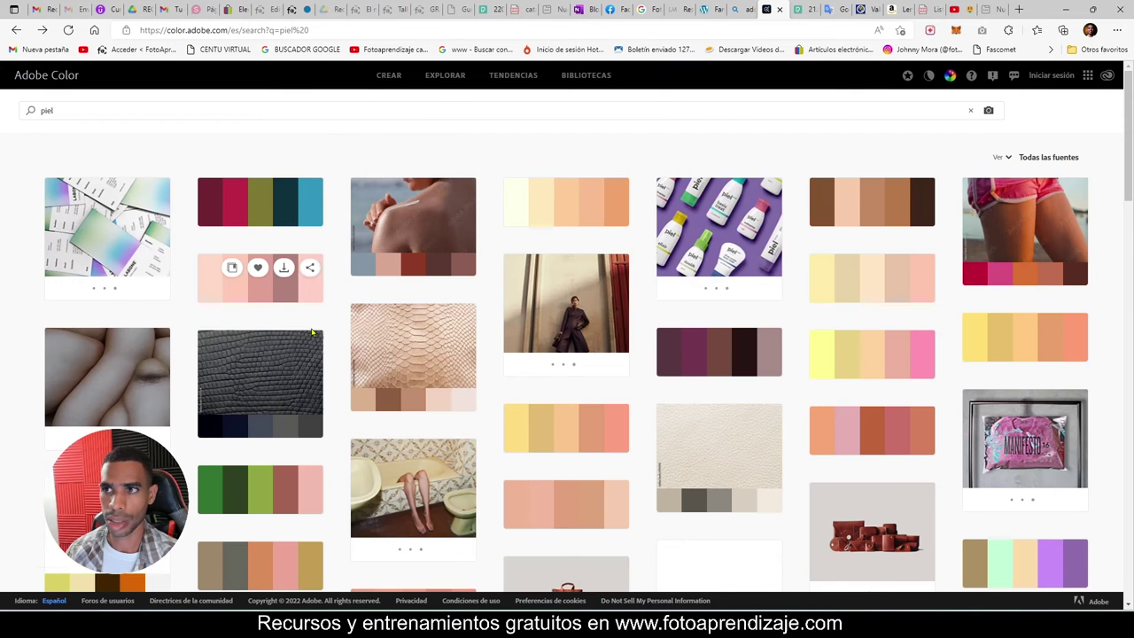
left_click(275, 298)
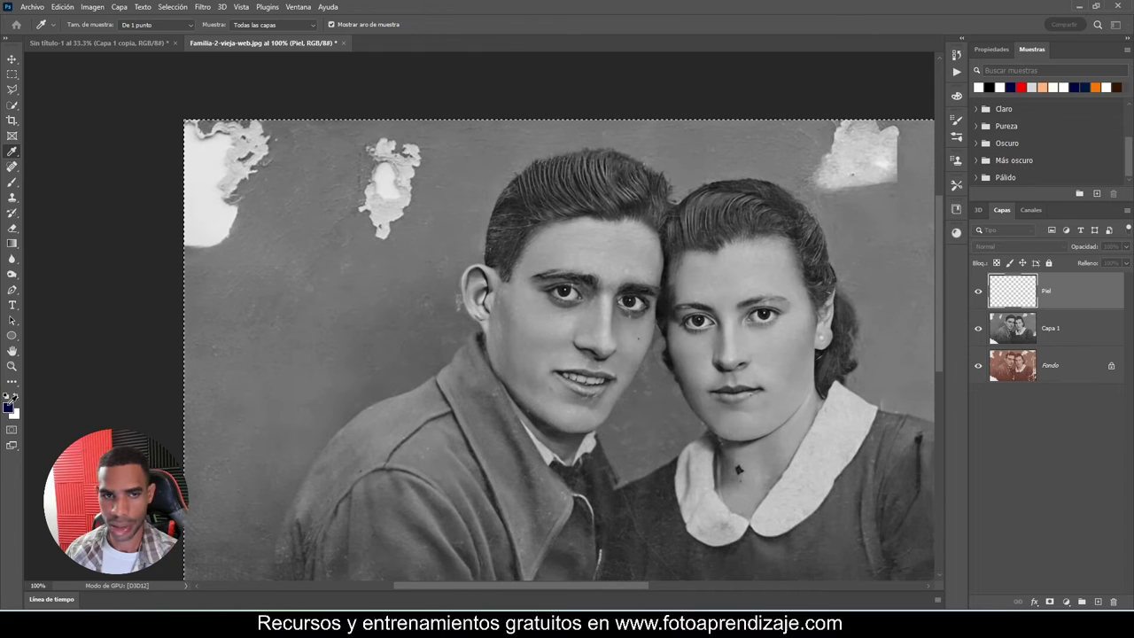
Step: Set the foreground colour to light peach hex ffd9c9 and deselect the photo
left_click(7, 406)
left_click(571, 400)
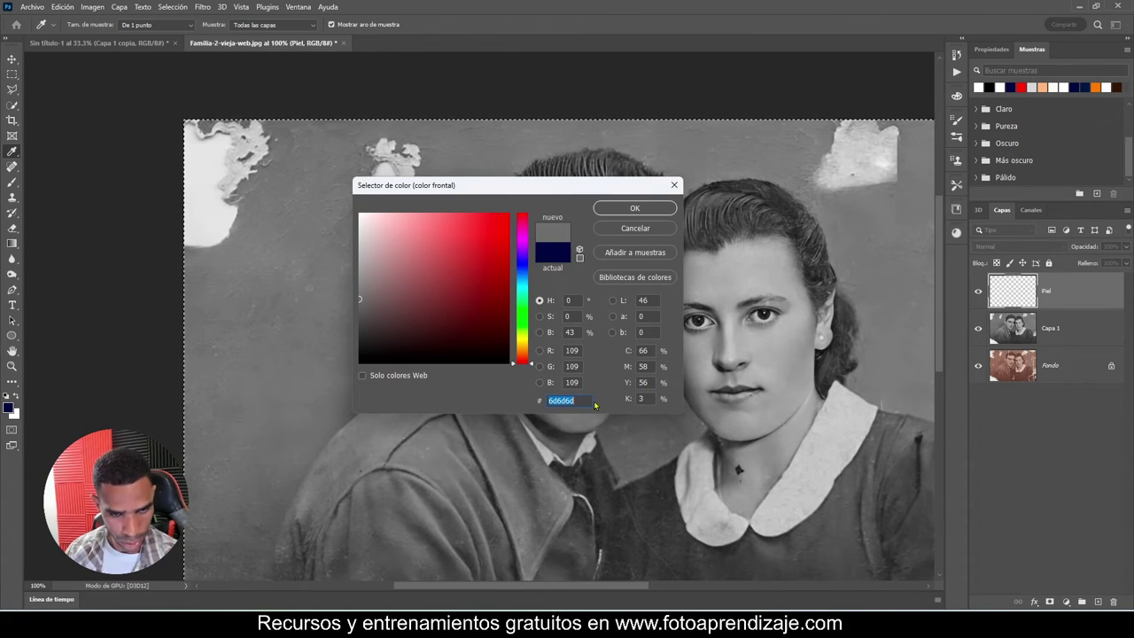
key("ctrl+v")
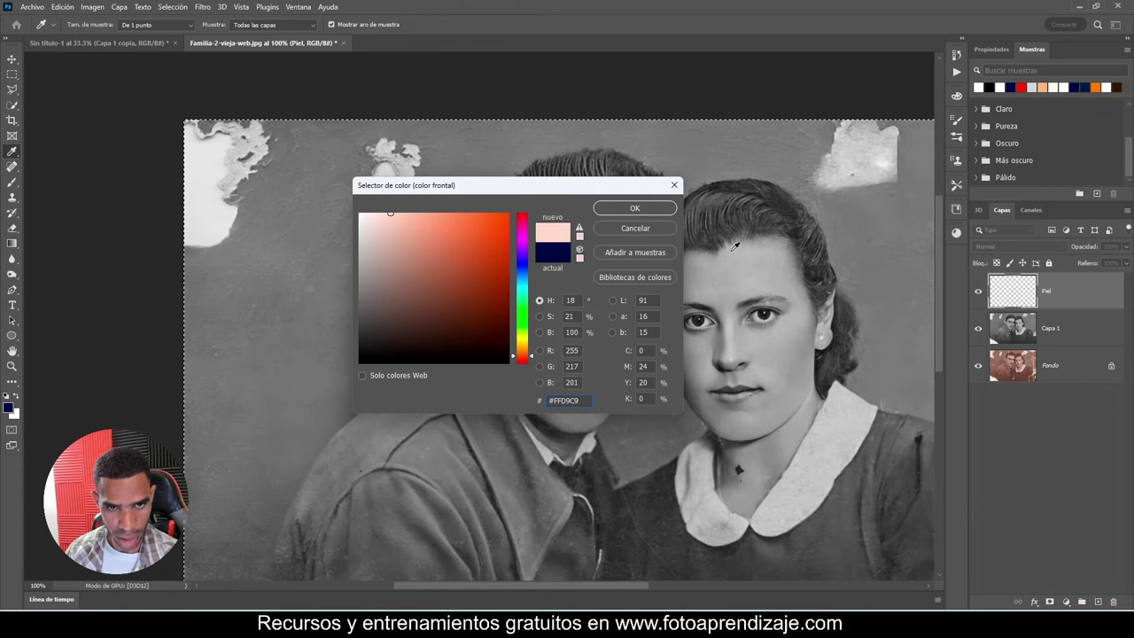
left_click(661, 212)
key("v")
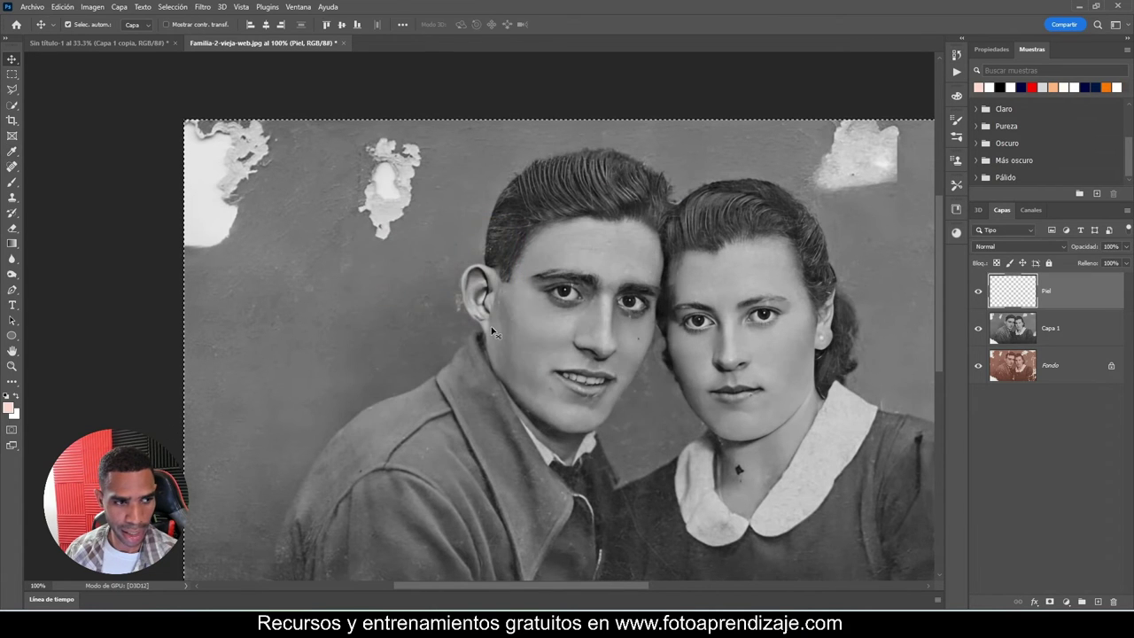
key("ctrl+d")
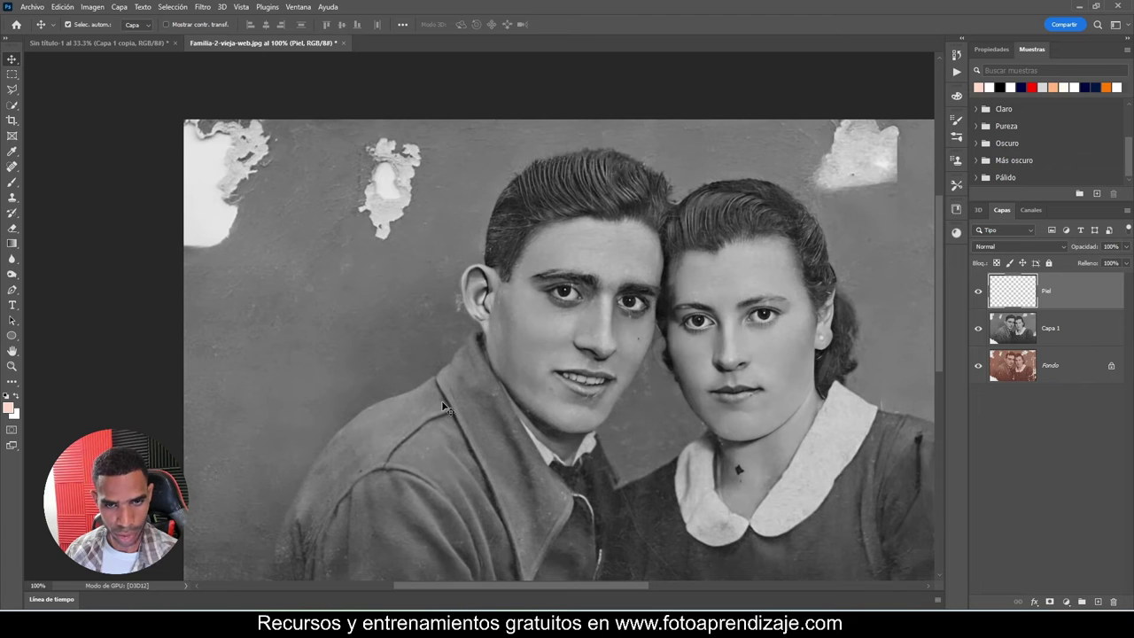
Step: Paint the woman's cheek, jaw, neck and face up to her hairline with a roughly 83 px brush
key("b")
scroll(638, 402, "up", 2)
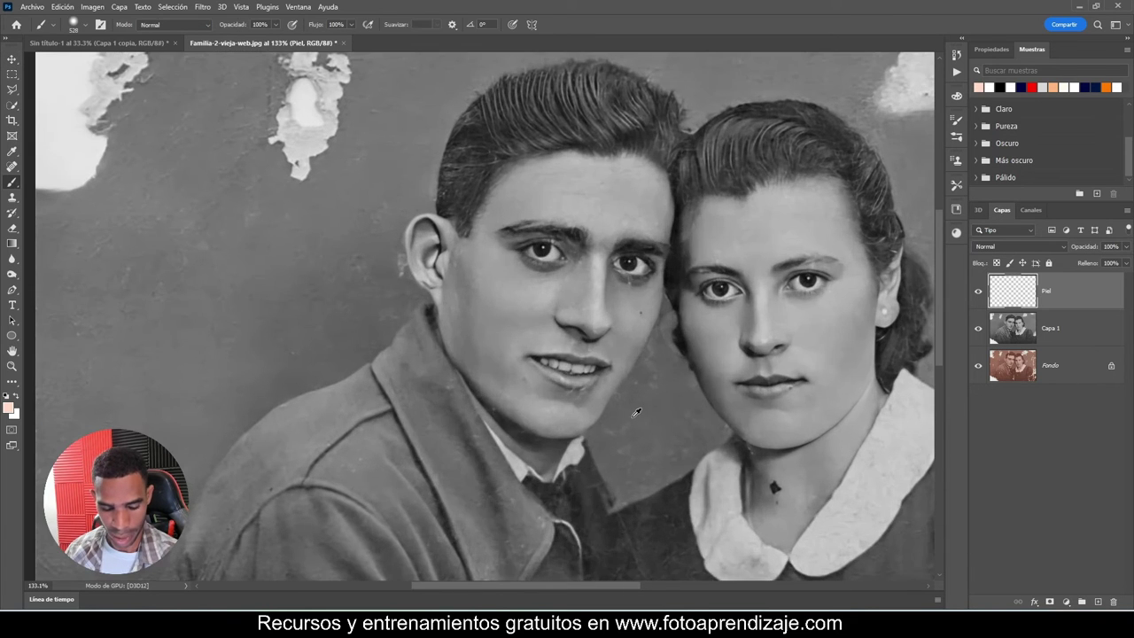
left_click_drag(626, 413, 455, 423)
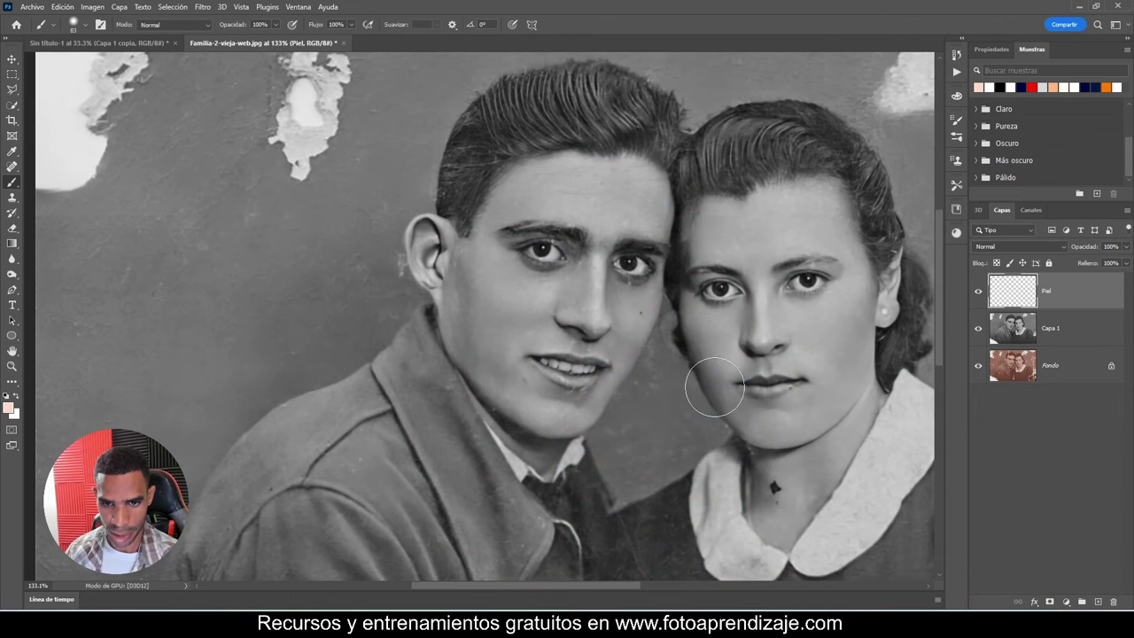
mouse_move(825, 357)
left_mouse_down()
mouse_move(651, 333)
mouse_move(664, 383)
mouse_move(620, 455)
left_mouse_up()
scroll(624, 456, "up", 1)
mouse_move(618, 403)
left_mouse_down()
mouse_move(582, 503)
mouse_move(594, 496)
mouse_move(608, 519)
mouse_move(600, 534)
mouse_move(614, 481)
mouse_move(703, 349)
mouse_move(630, 484)
mouse_move(653, 463)
mouse_move(643, 478)
mouse_move(713, 349)
mouse_move(694, 261)
left_mouse_up()
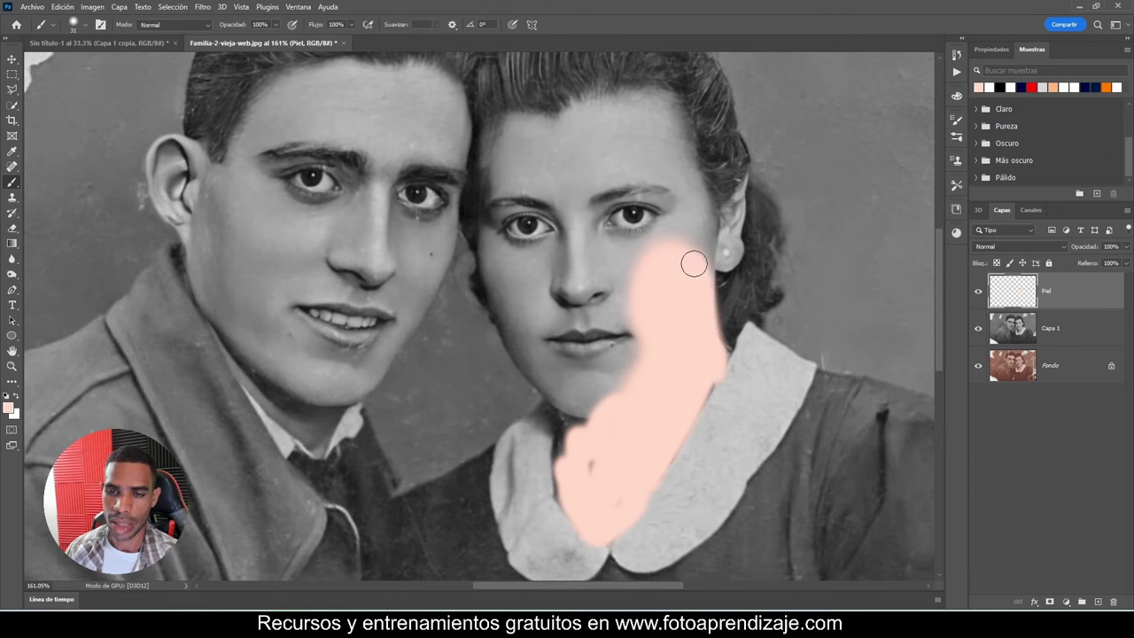
scroll(549, 365, "up", 2)
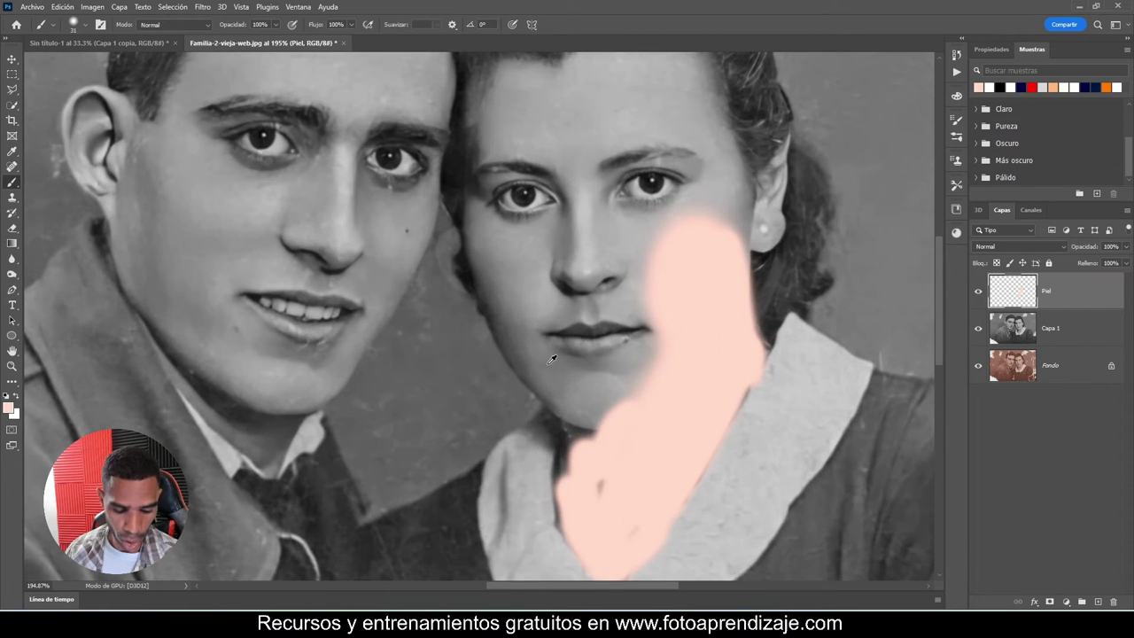
key("bracketright")
key("bracketright")
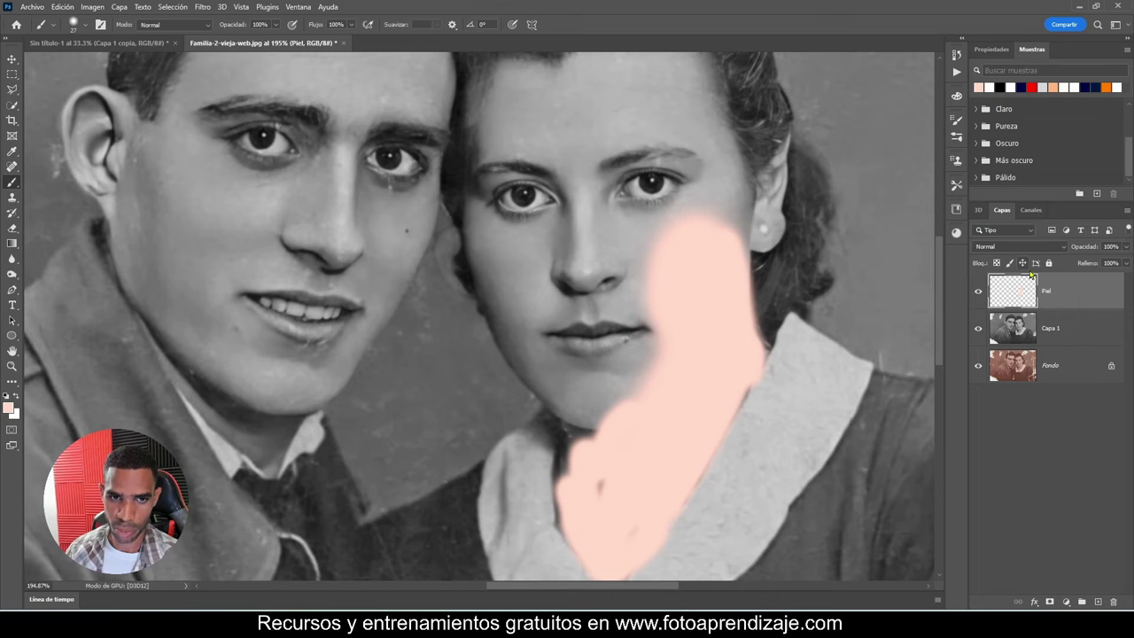
mouse_move(719, 254)
left_mouse_down()
mouse_move(739, 238)
mouse_move(772, 168)
mouse_move(749, 253)
left_mouse_up()
mouse_move(706, 172)
left_mouse_down()
mouse_move(728, 265)
mouse_move(725, 188)
mouse_move(576, 161)
mouse_move(549, 501)
mouse_move(682, 434)
mouse_move(518, 363)
mouse_move(673, 310)
mouse_move(620, 247)
mouse_move(531, 204)
mouse_move(609, 161)
mouse_move(726, 280)
mouse_move(689, 288)
mouse_move(641, 514)
left_mouse_up()
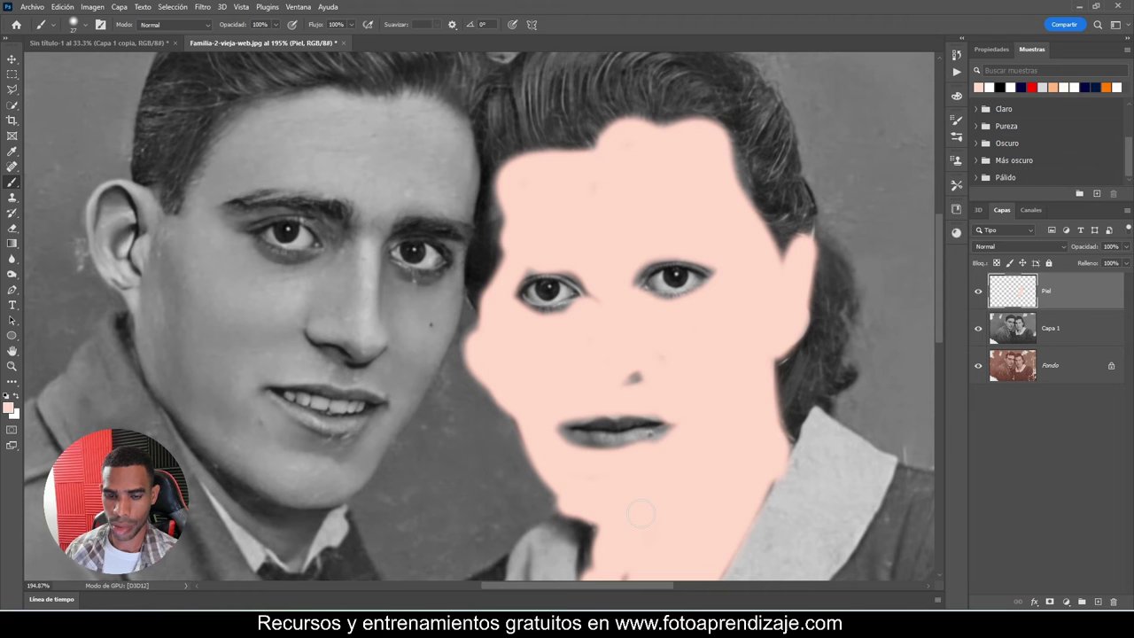
scroll(641, 513, "down", 3)
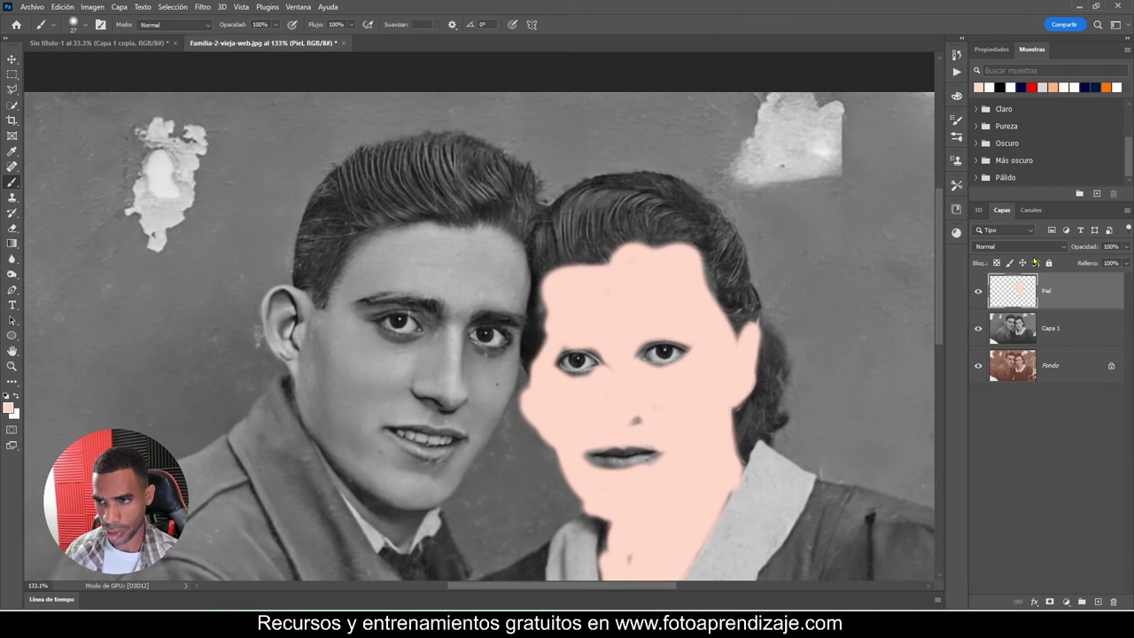
Step: After trying Color, set the Piel layer to Luz suave blend mode at 79% opacity
left_click(1018, 246)
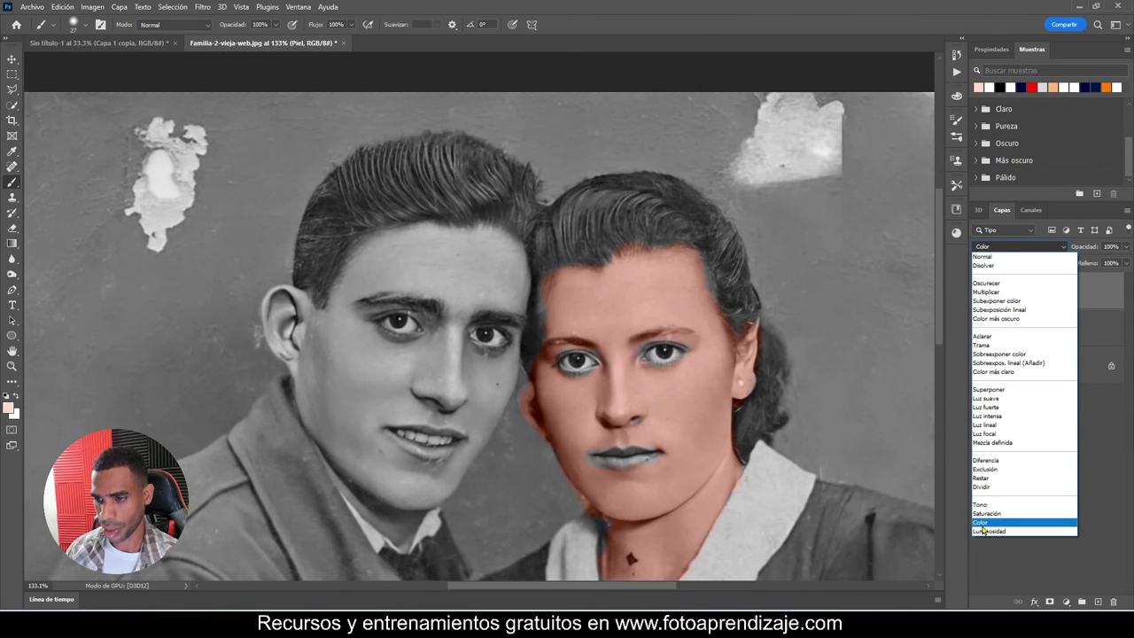
left_click(983, 525)
left_click_drag(1092, 250, 1076, 248)
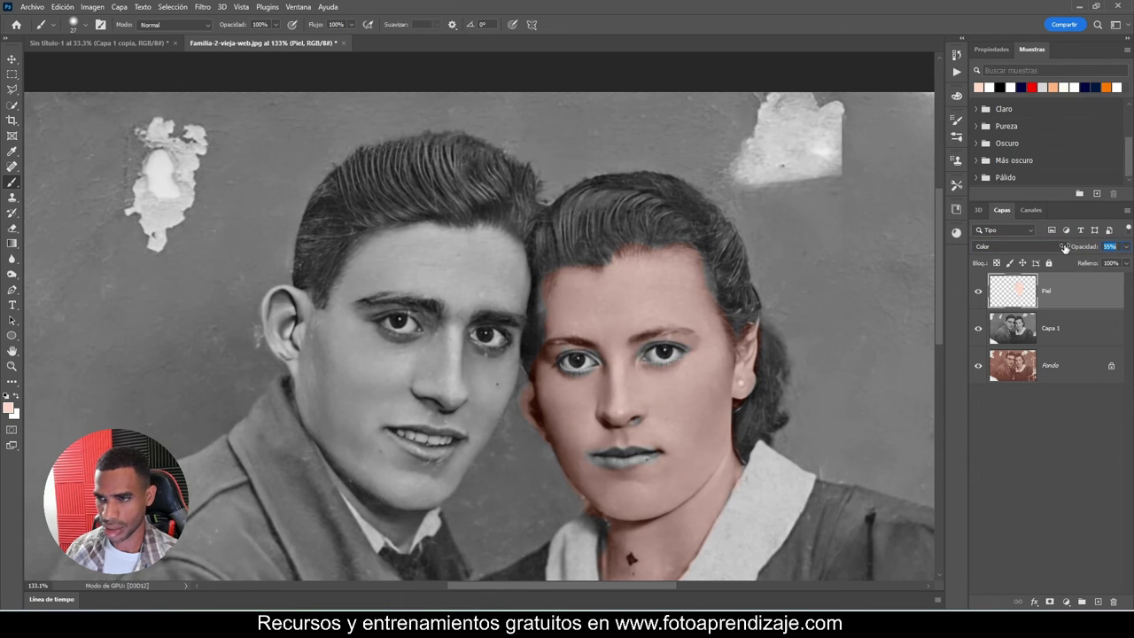
left_click(1061, 249)
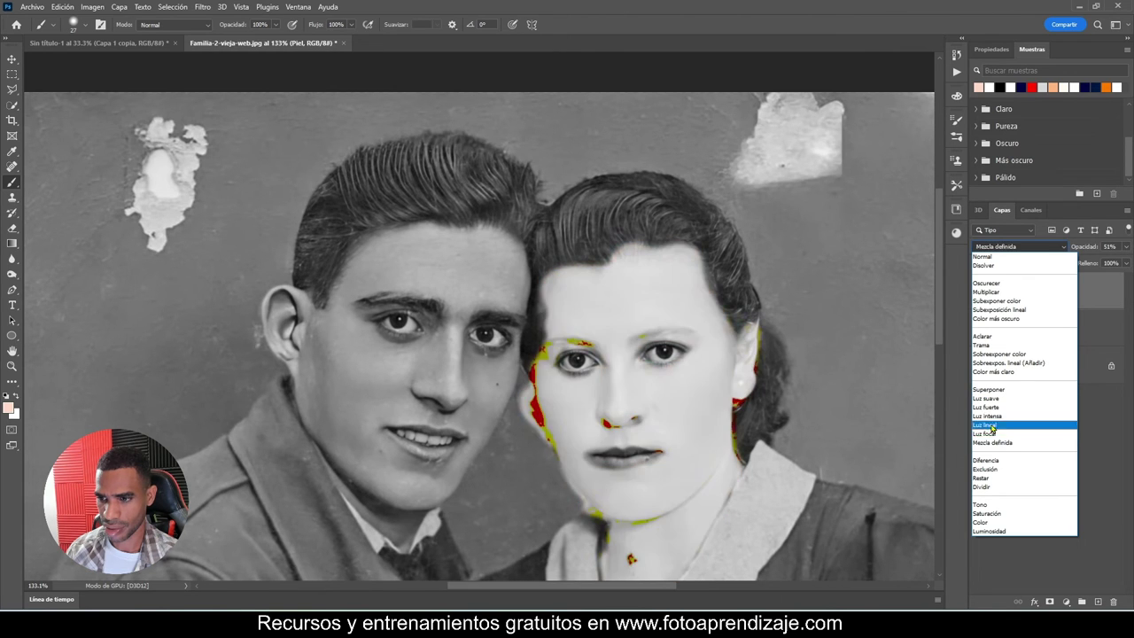
left_click(991, 401)
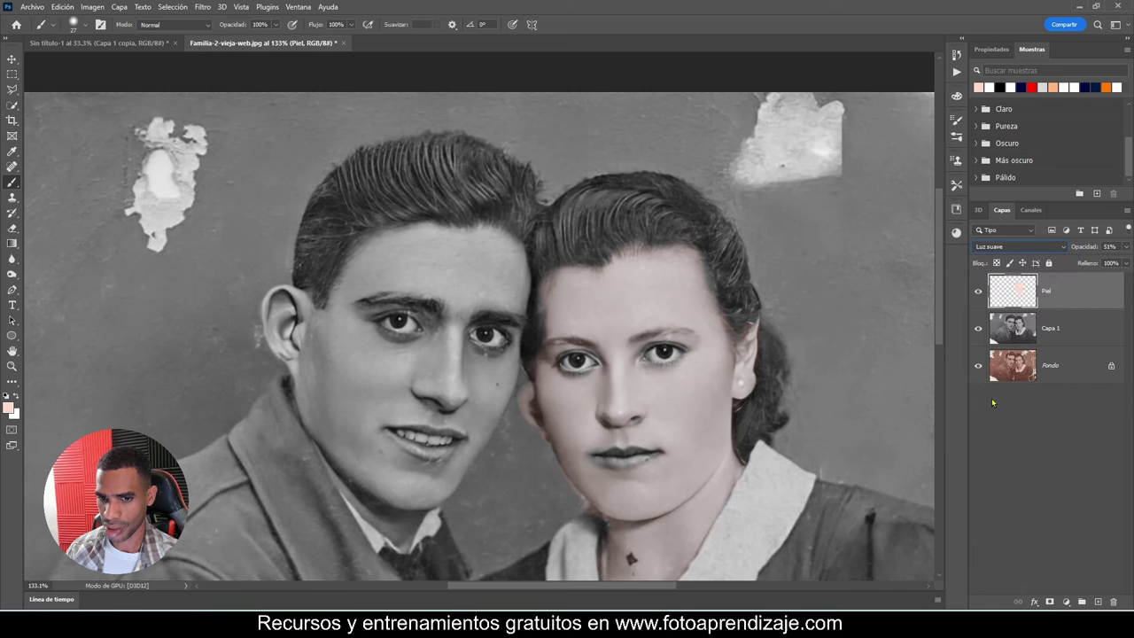
left_click_drag(1084, 247, 1098, 251)
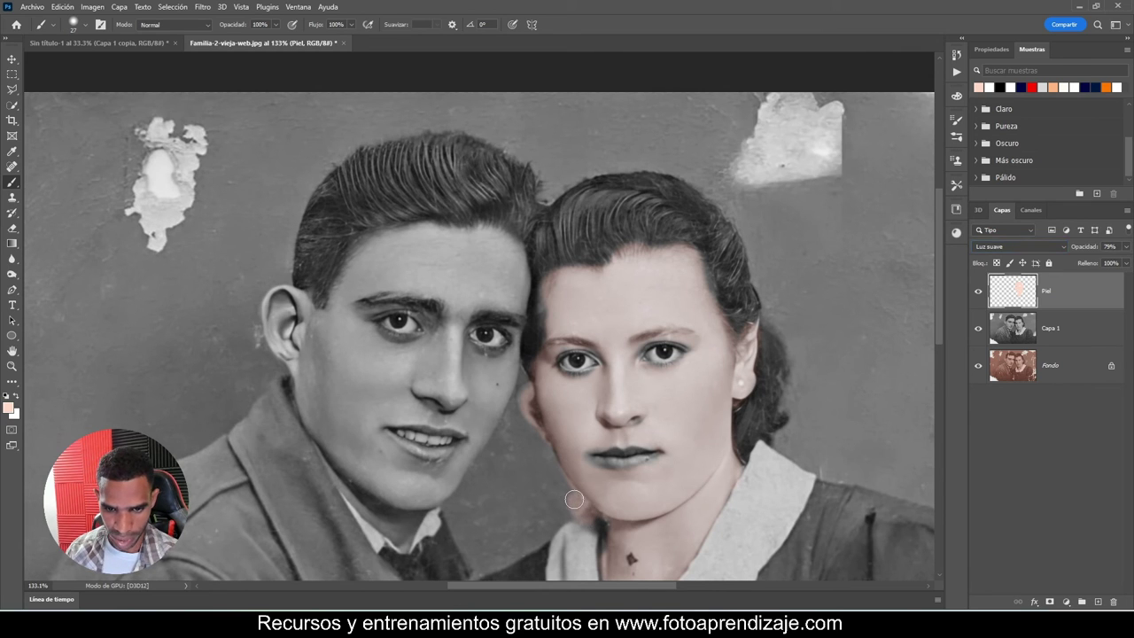
Step: Switch to the Eraser tool with E to remove stray skin paint
key("e")
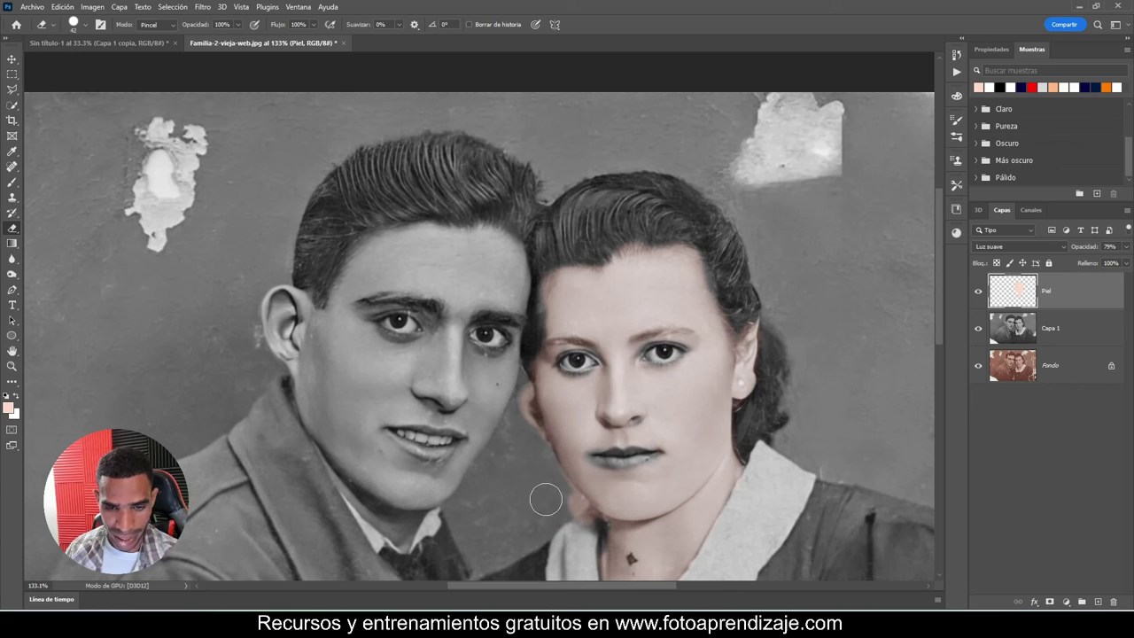